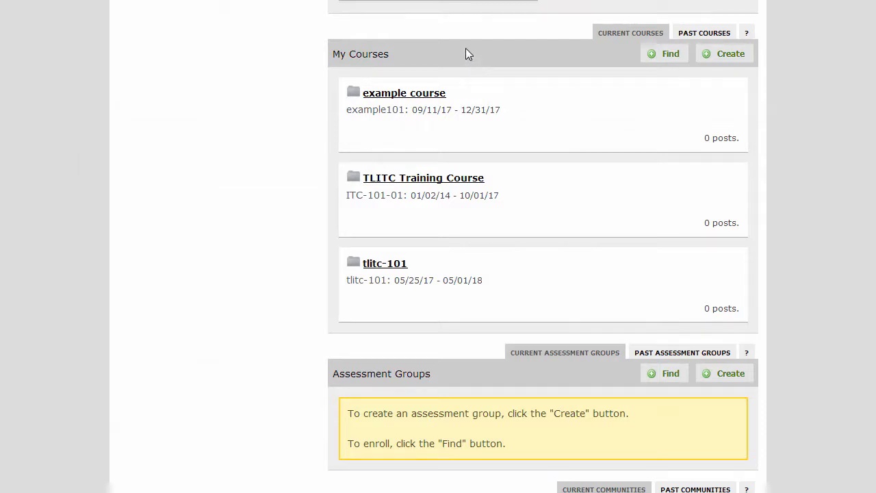
Start a new course named "College Writing 1, Fall 2017" and set its availability end date to Jan 1, 2018.
left_click(716, 65)
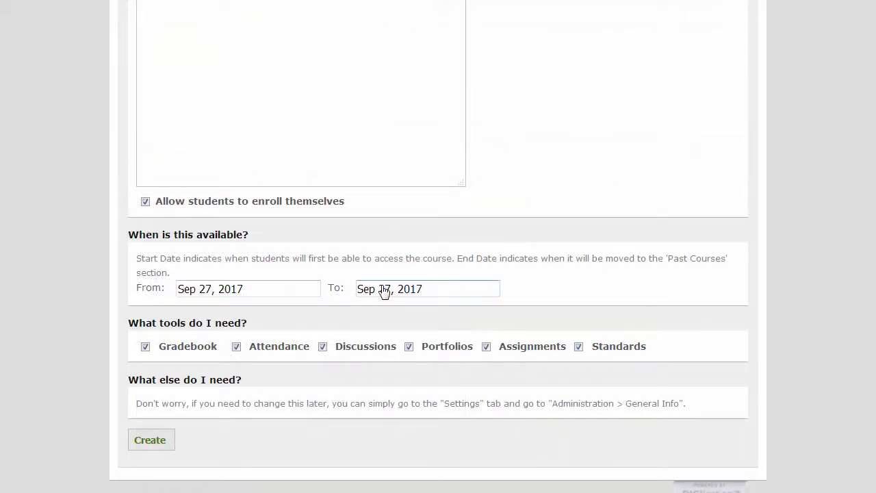
left_click(384, 291)
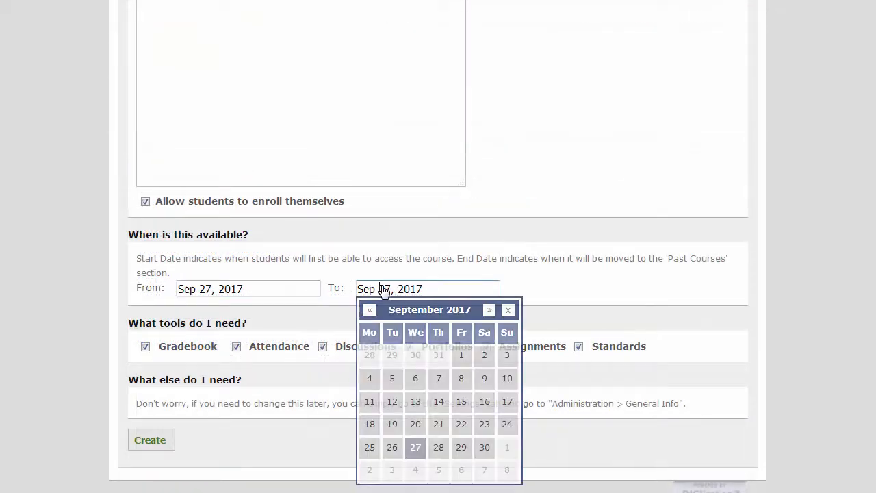
left_click(488, 310)
left_click(488, 310)
left_click(489, 310)
left_click(489, 310)
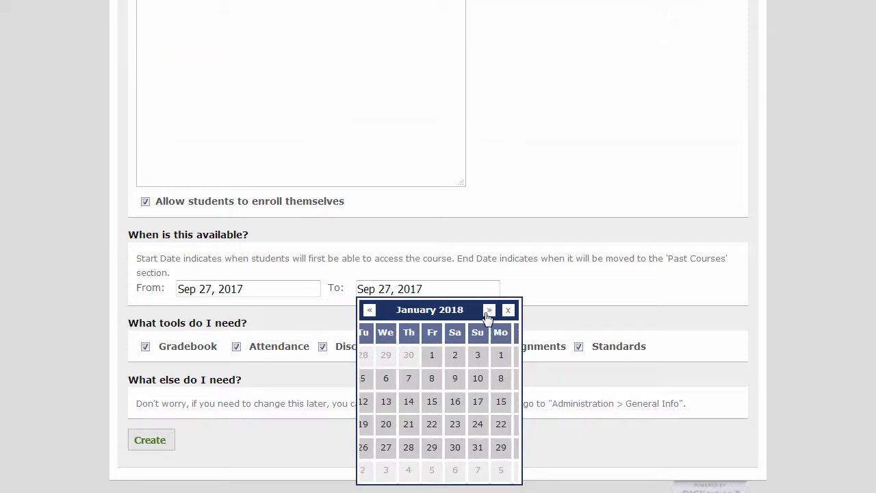
left_click(369, 356)
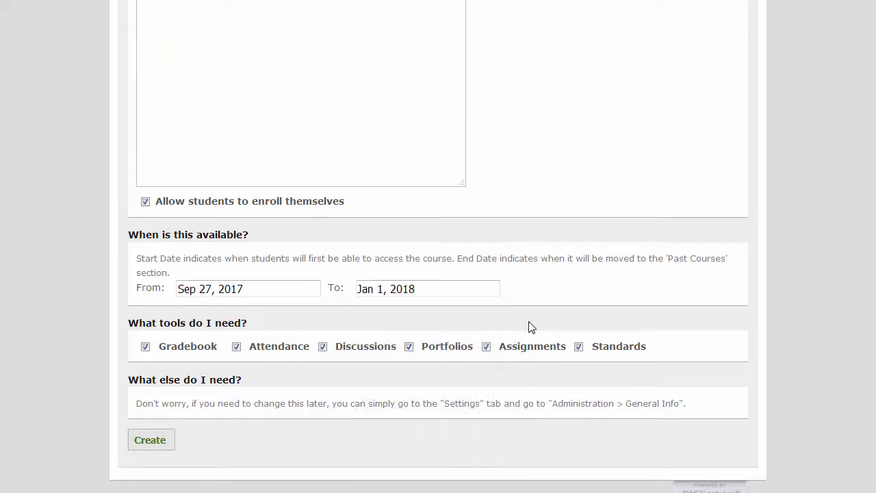
Turn off the Gradebook, Attendance, Discussions and Standards tools for the course and create it.
left_click(201, 350)
left_click(257, 352)
left_click(368, 351)
left_click(592, 351)
left_click(145, 442)
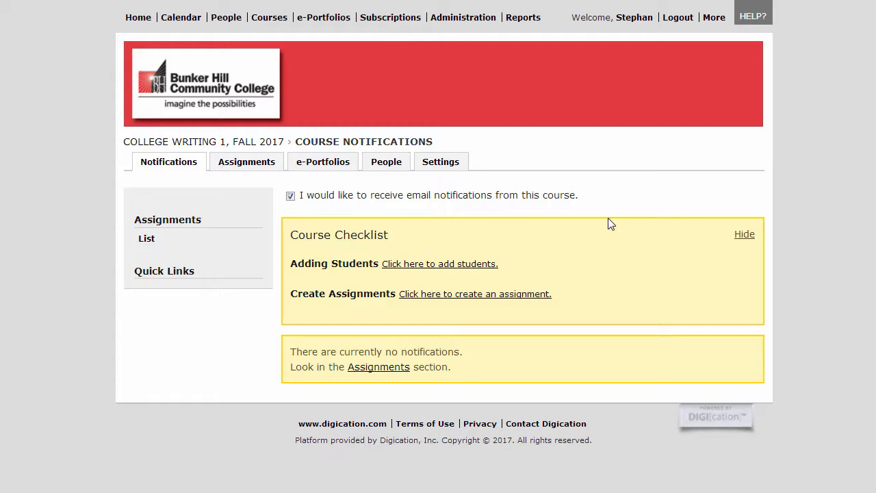
Create a new-format ePortfolio titled "College Writing 1 course template" based on the Course Template.
left_click(147, 22)
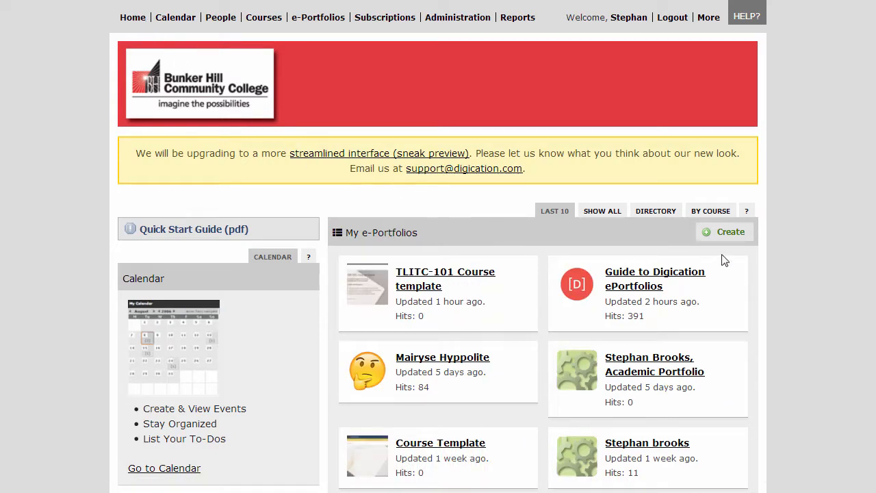
left_click(750, 241)
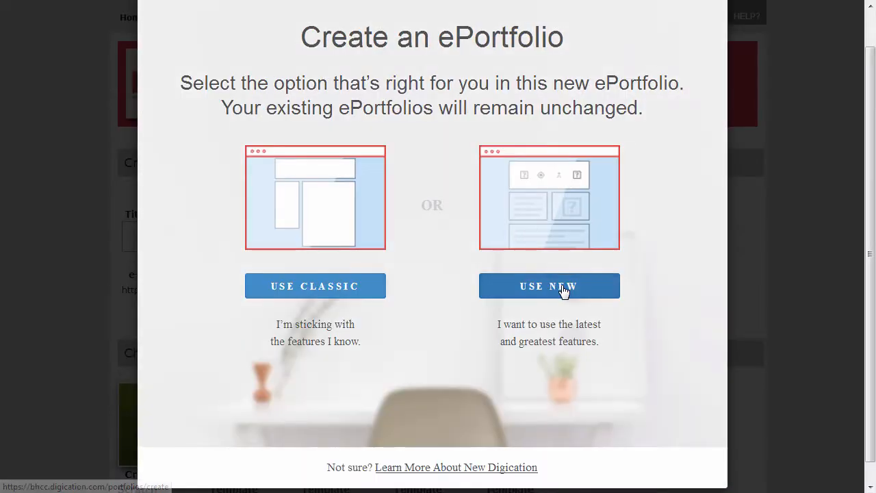
left_click(563, 290)
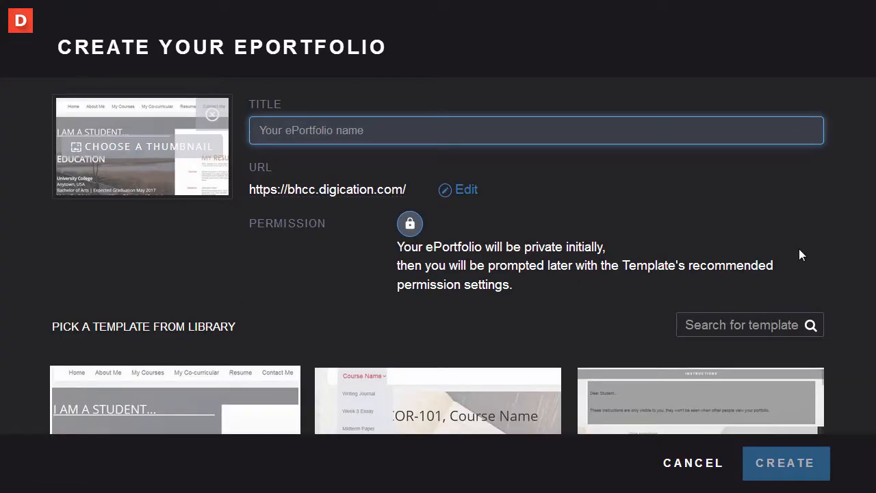
type("College Writing 1 course template")
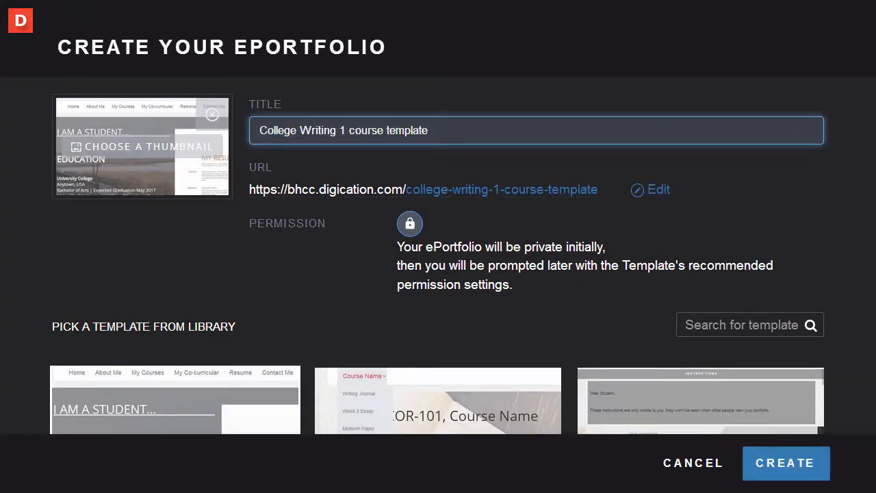
scroll(436, 273, "down", 1)
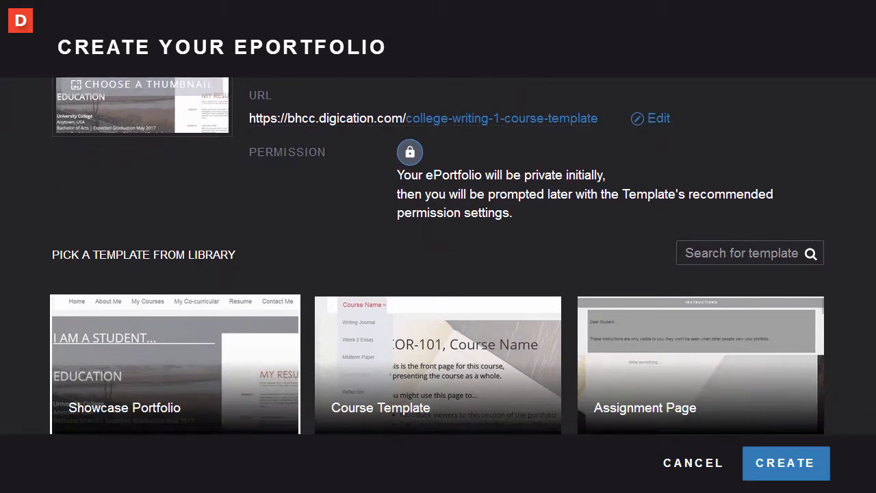
scroll(436, 274, "down", 1)
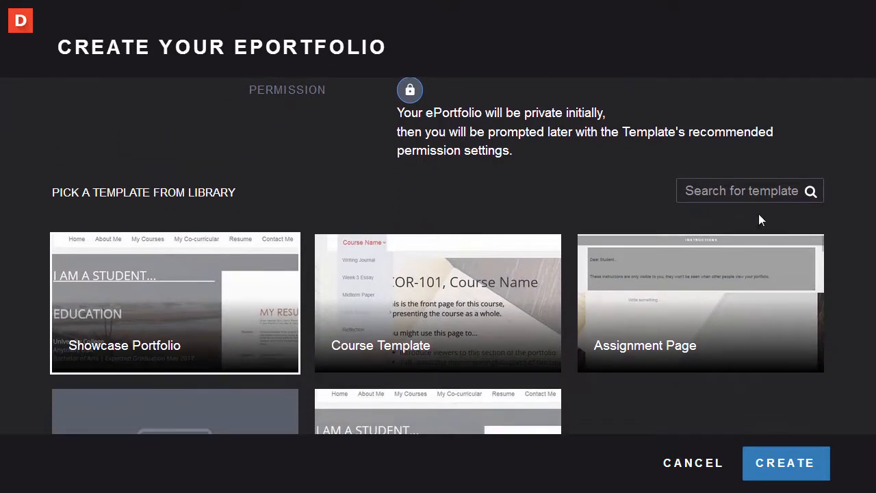
left_click(452, 293)
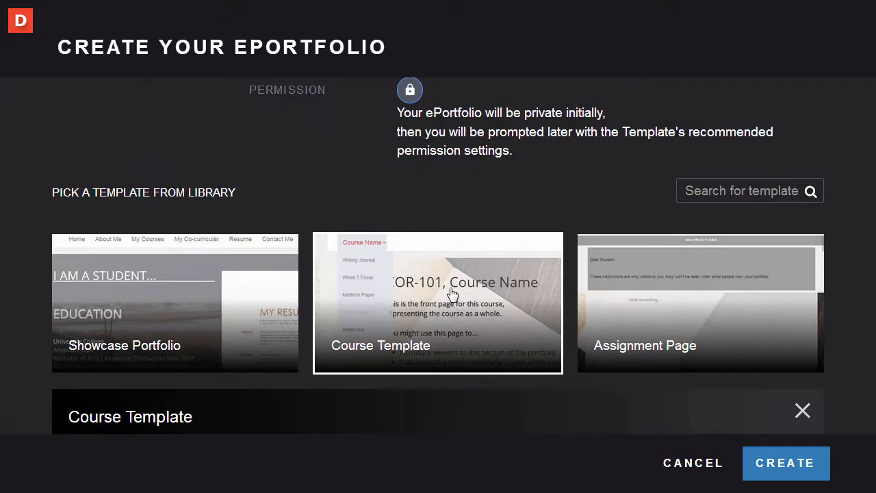
left_click(768, 479)
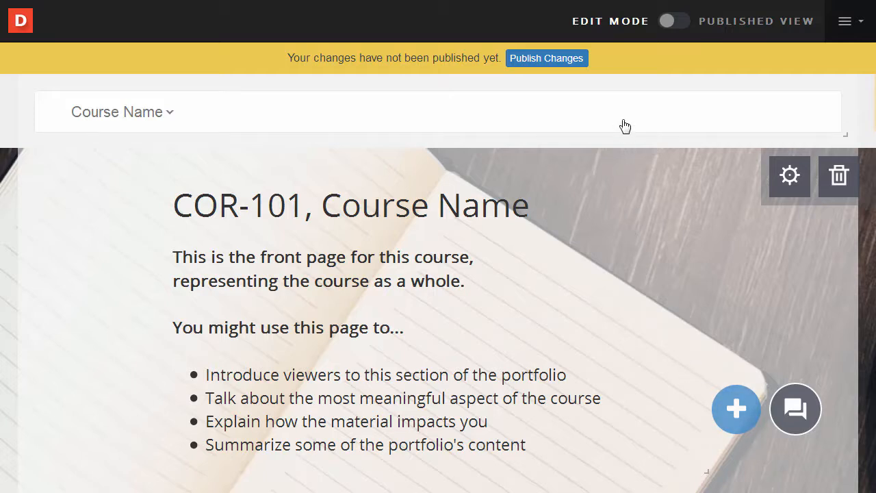
Set up the pages College Writing 1, Weekly Writing Journal, Unit 1 Paper, Unit 2 Paper, Midterm Paper, Unit 3 Paper, Final Project and Course Reflection.
left_click(570, 123)
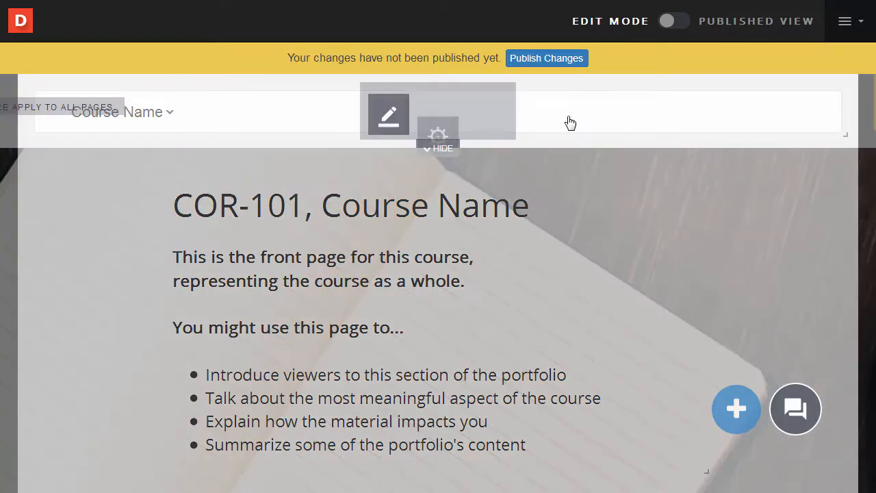
left_click(388, 112)
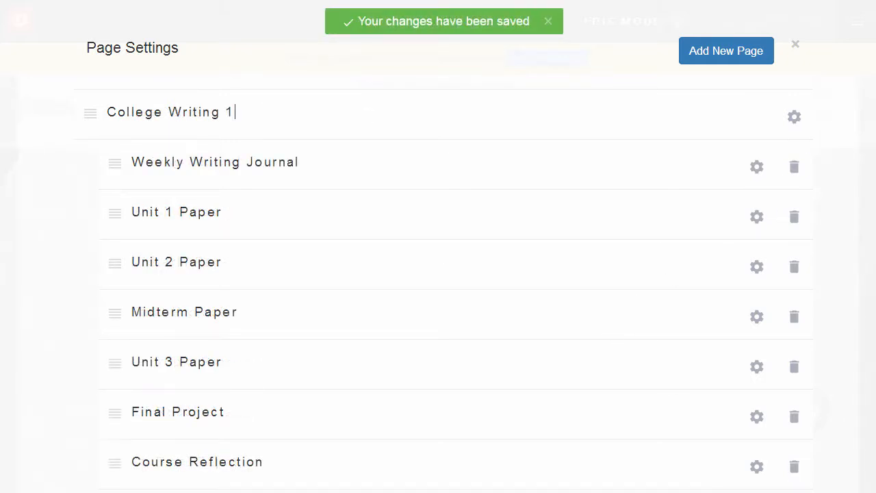
scroll(445, 274, "down", 2)
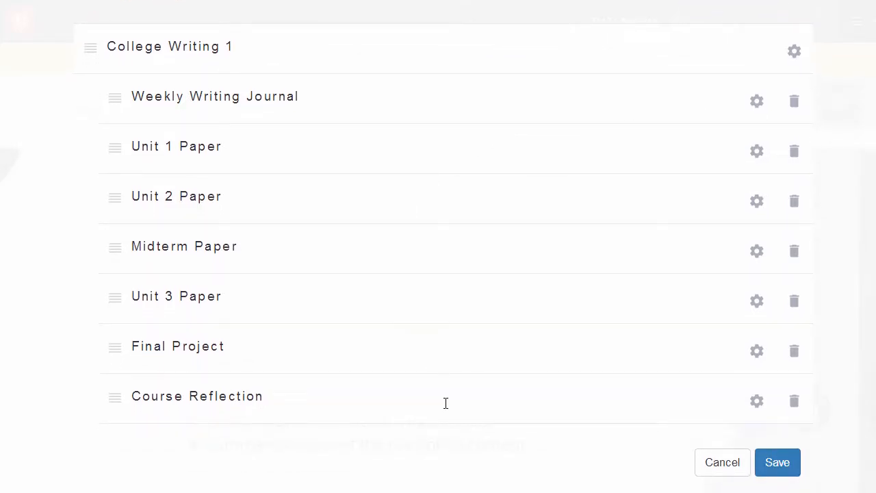
left_click(776, 462)
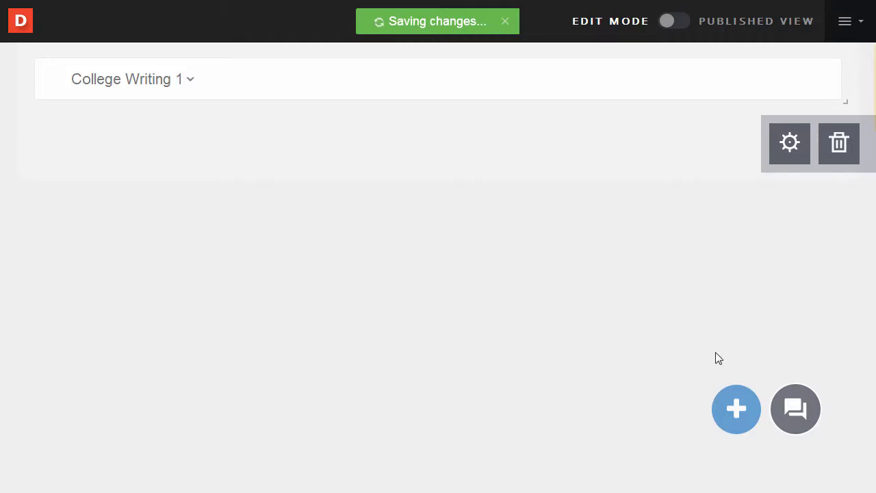
Add the featured Assignment Page template from the library to the empty portfolio page.
left_click(731, 408)
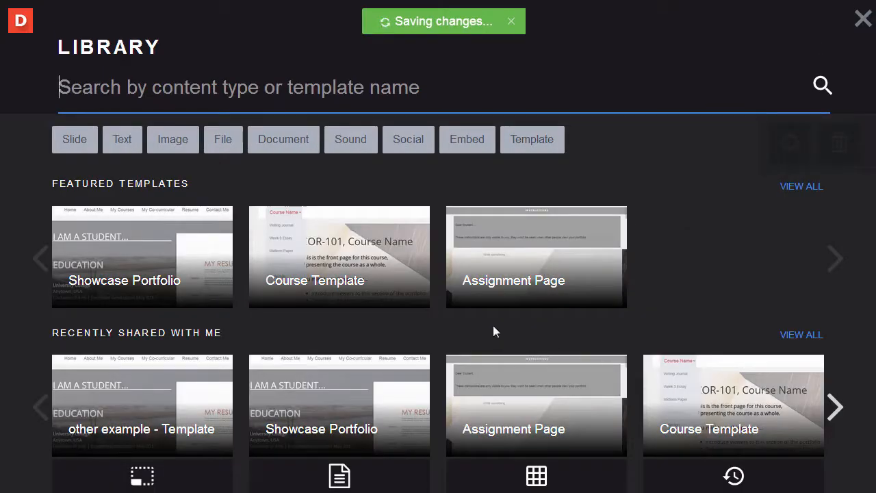
left_click(460, 292)
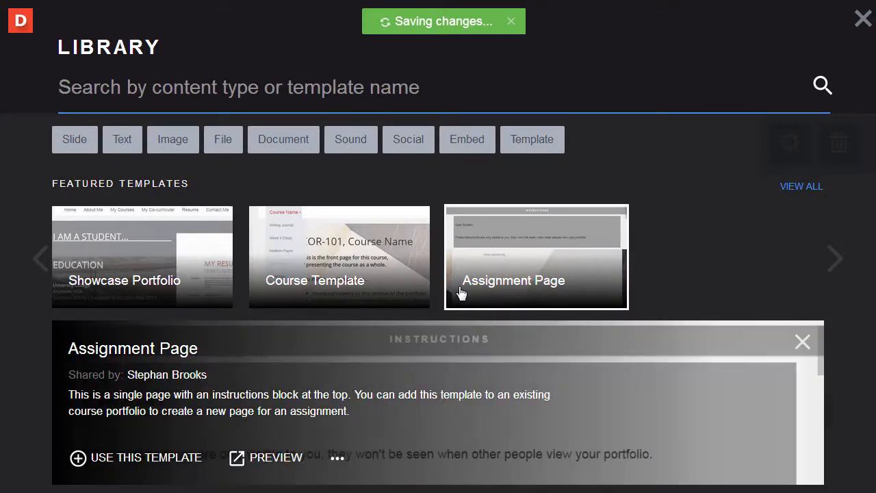
left_click(117, 458)
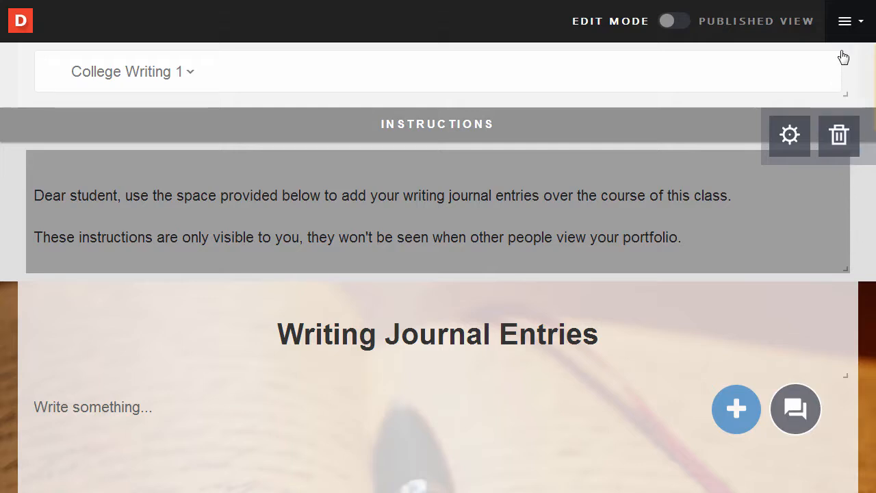
Publish all pages of the College Writing 1 ePortfolio.
left_click(846, 22)
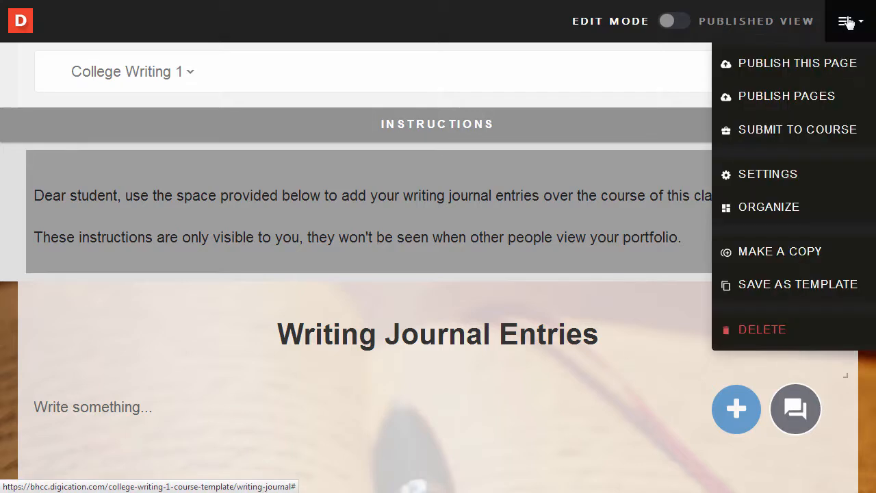
left_click(844, 104)
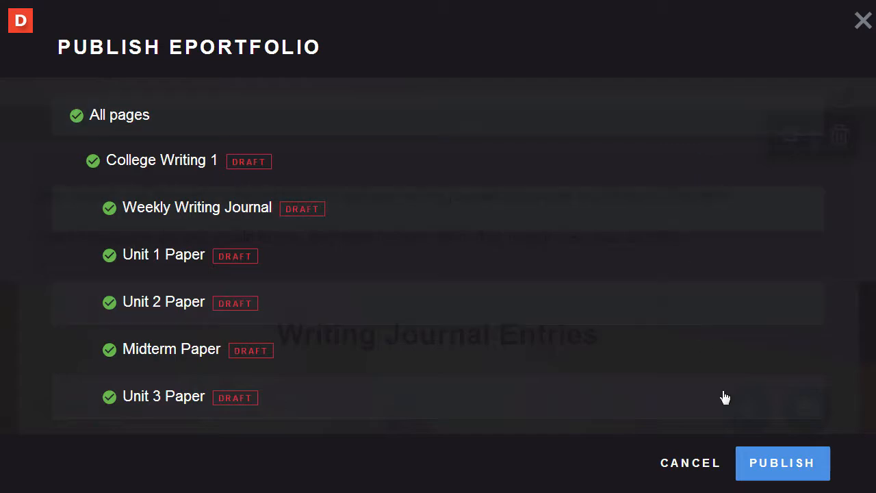
left_click(780, 471)
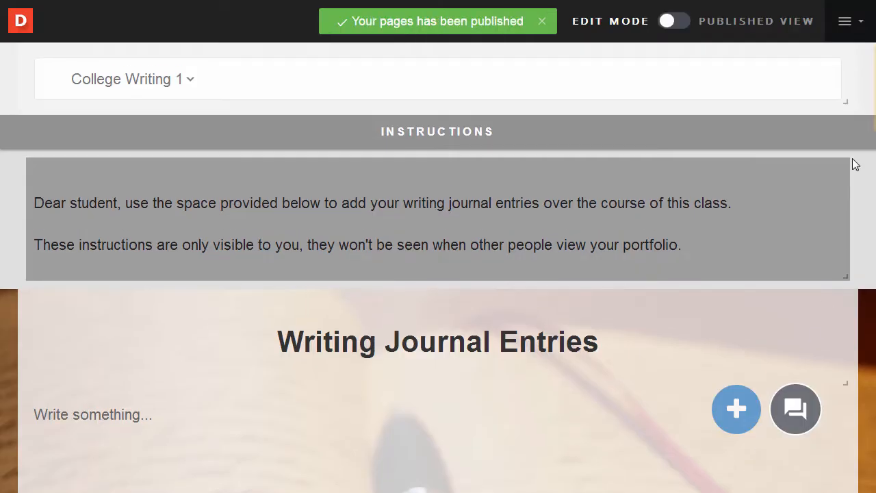
Save the portfolio as a template titled "College Writing 1 course Template" with the description "This is a template for ENG 111".
left_click(849, 23)
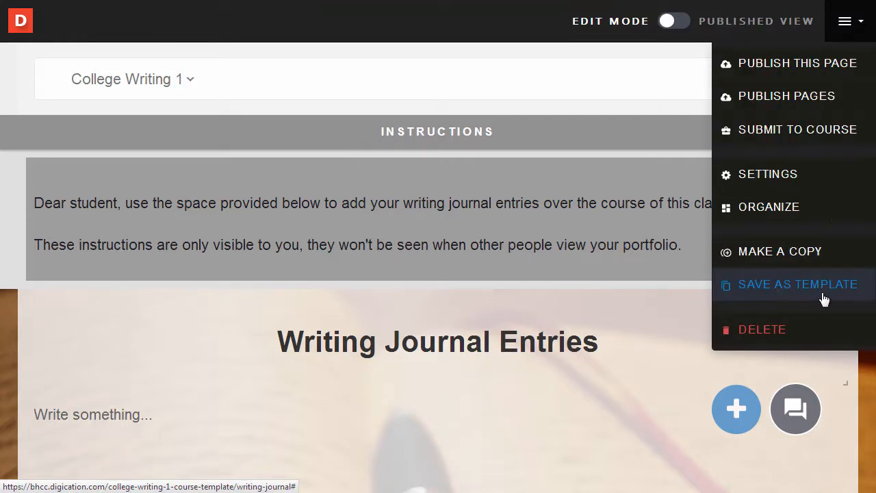
left_click(797, 284)
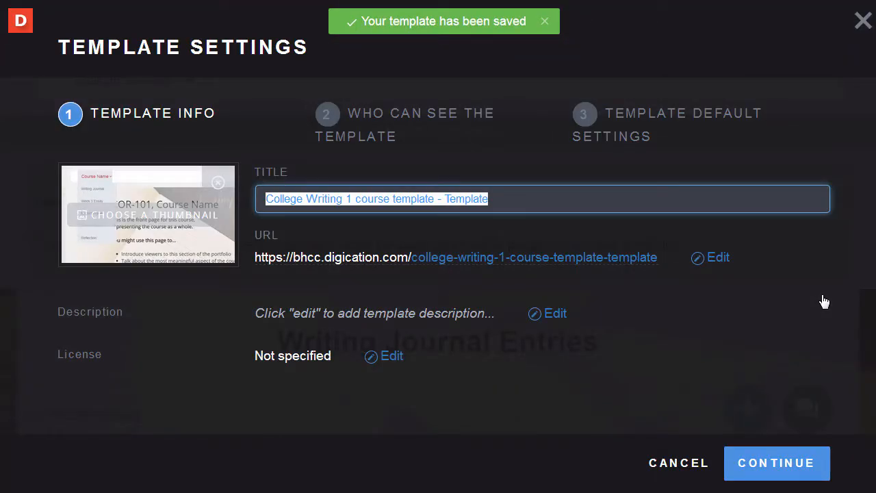
left_click(450, 199)
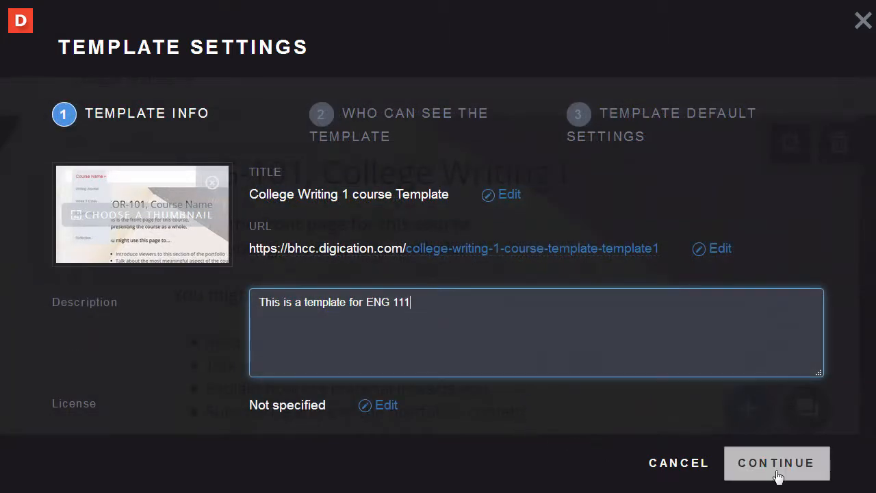
left_click(776, 472)
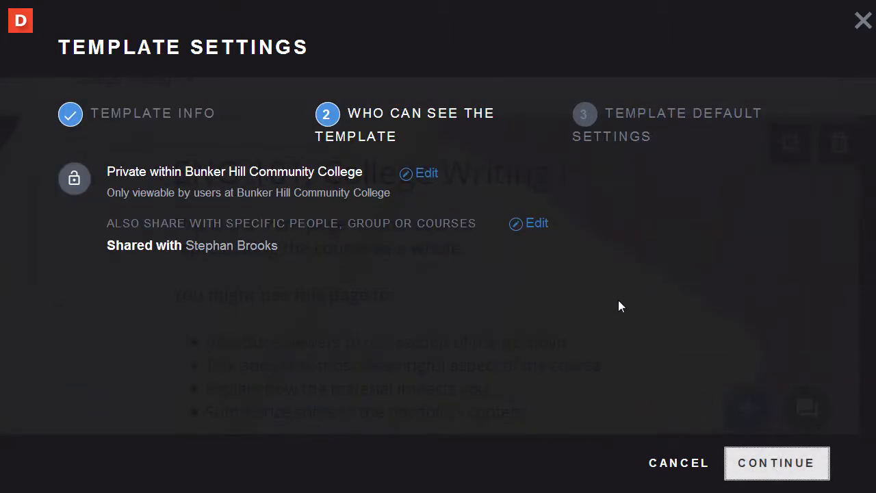
Share the template with the eng-111-01 course College Writing 1, Fall 2017, and save the template settings.
left_click(533, 230)
left_click(157, 274)
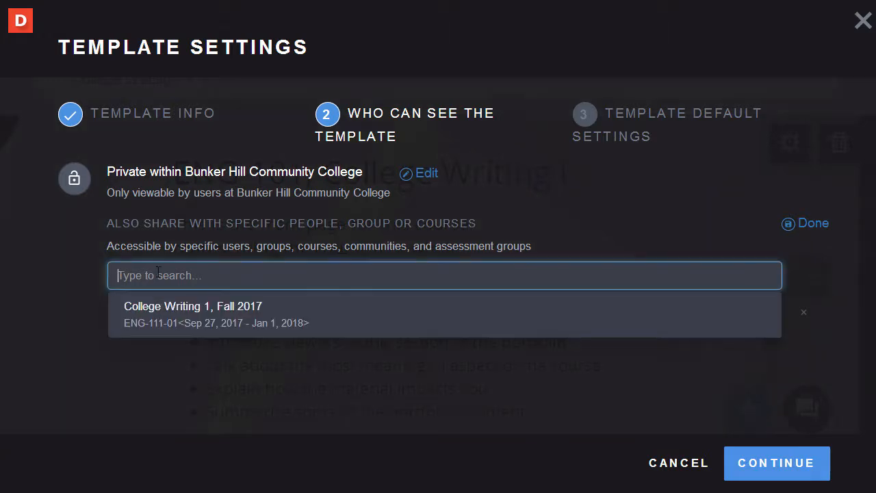
type("eng-11")
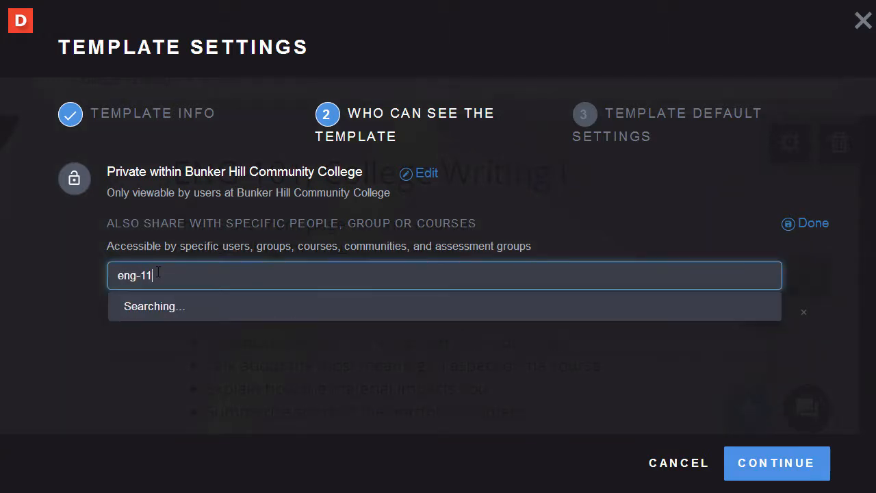
type("1-01")
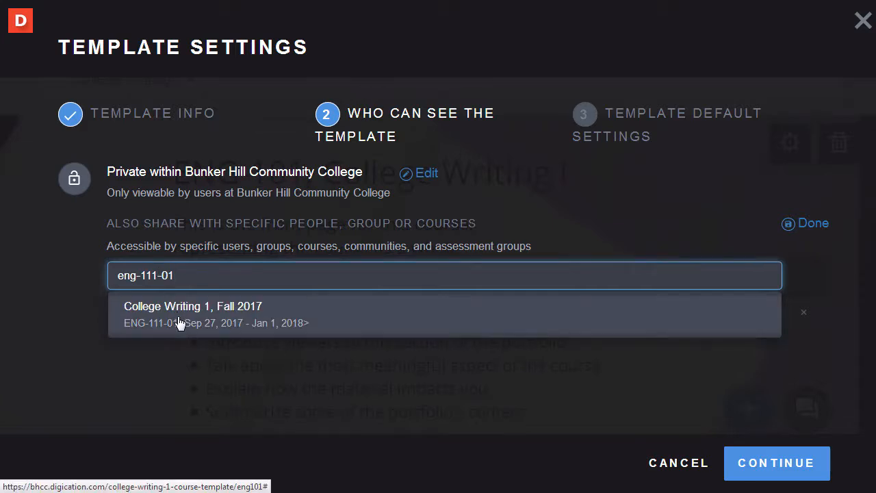
left_click(317, 324)
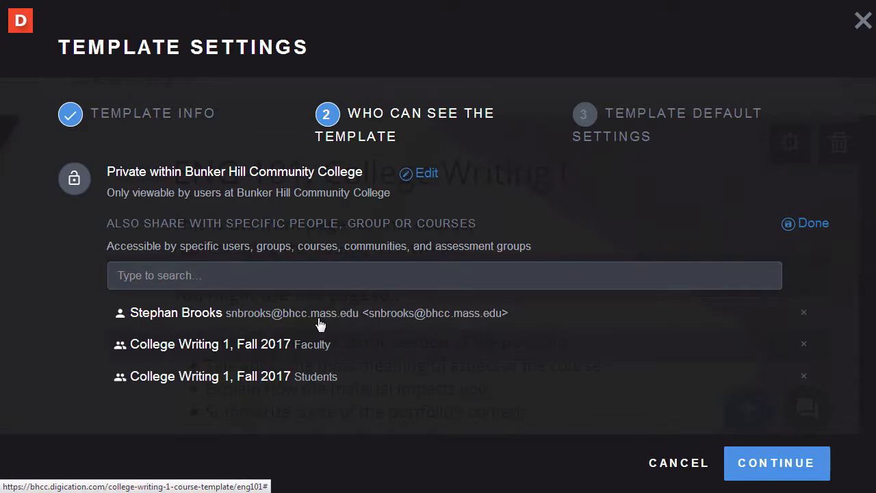
left_click(776, 463)
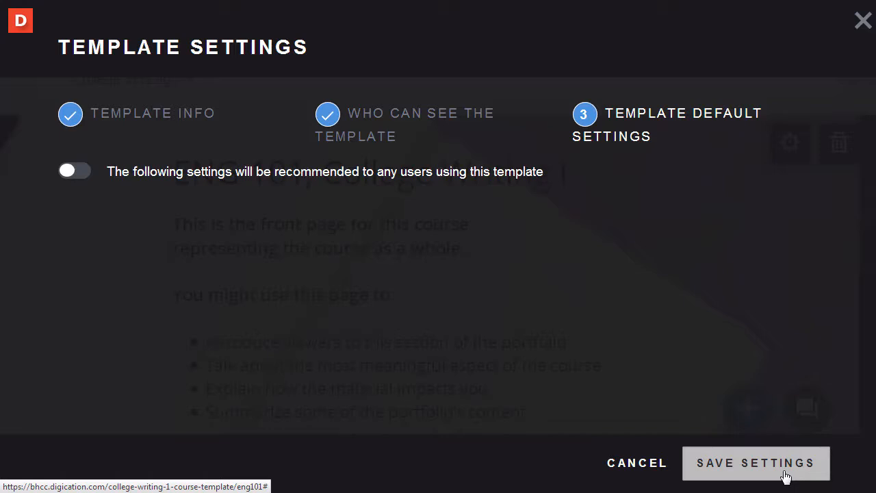
left_click(785, 477)
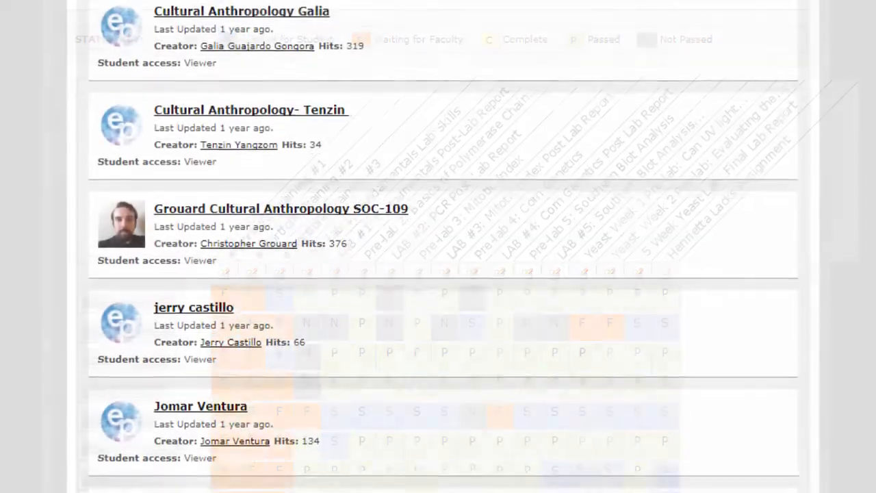
scroll(438, 247, "down", 5)
scroll(438, 247, "down", 9)
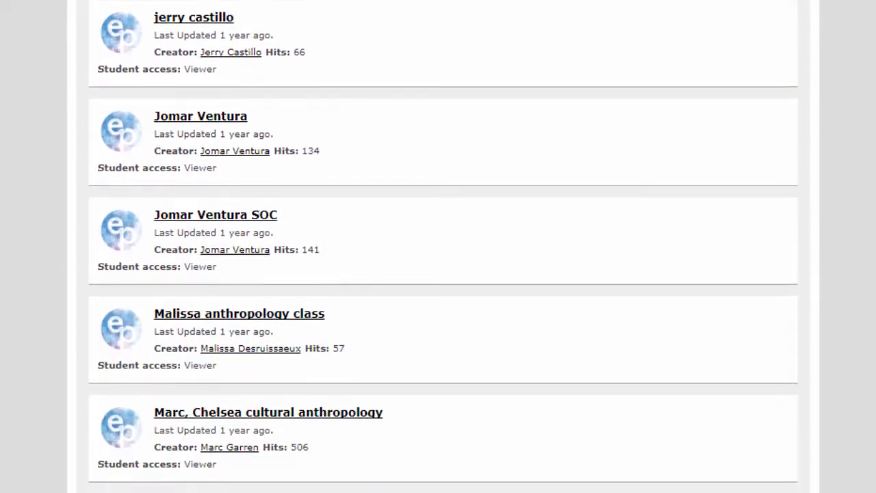
scroll(438, 247, "down", 3)
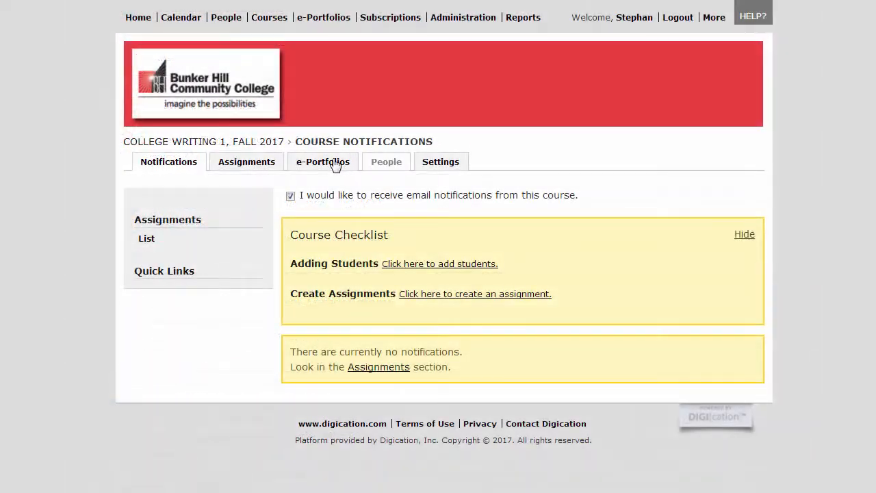
Create an assignment named "Unit Paper I" in the course with the description "Please submit your unit 1 paper here.".
left_click(258, 171)
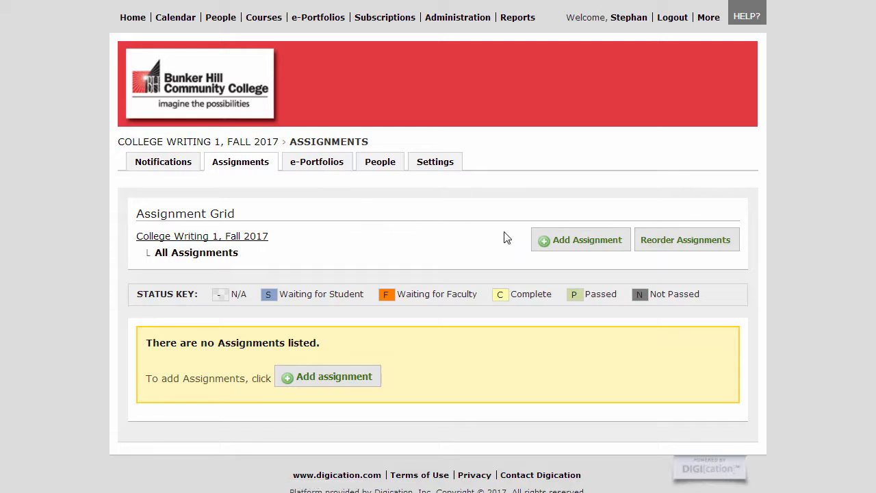
left_click(561, 240)
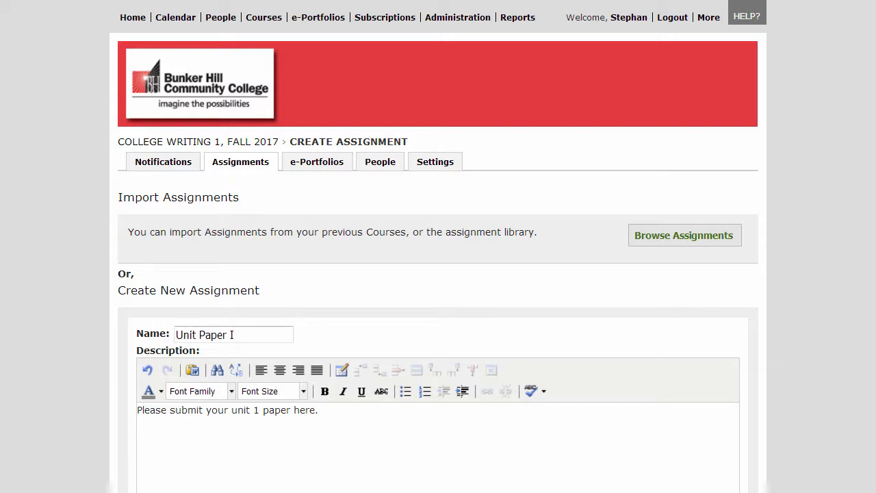
scroll(438, 247, "down", 2)
scroll(267, 396, "down", 3)
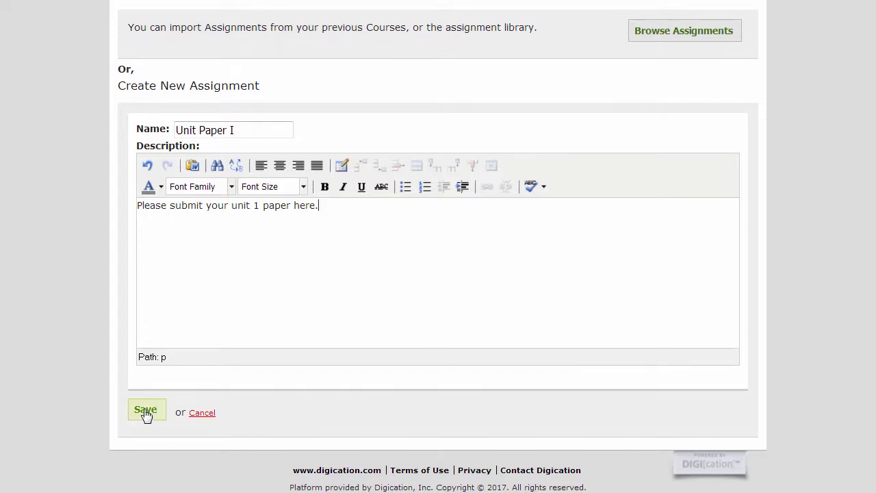
left_click(145, 411)
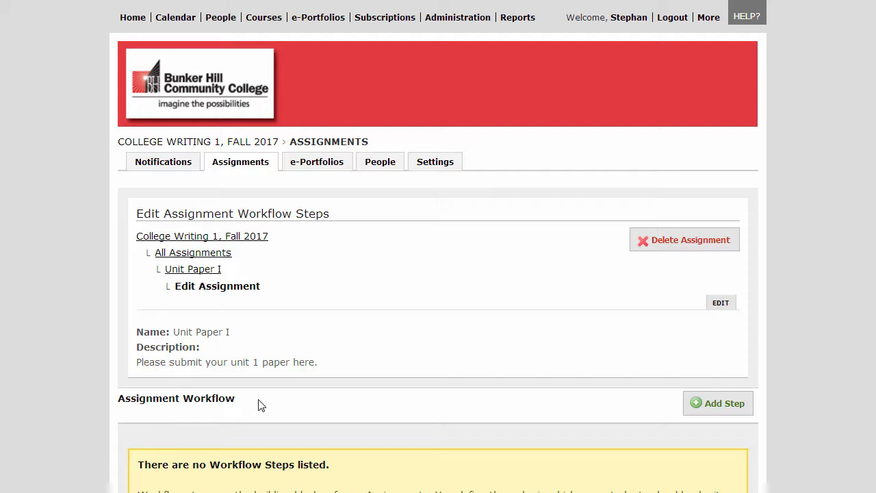
Add an Evidence step to the Unit Paper I assignment workflow.
left_click_drag(875, 267, 875, 392)
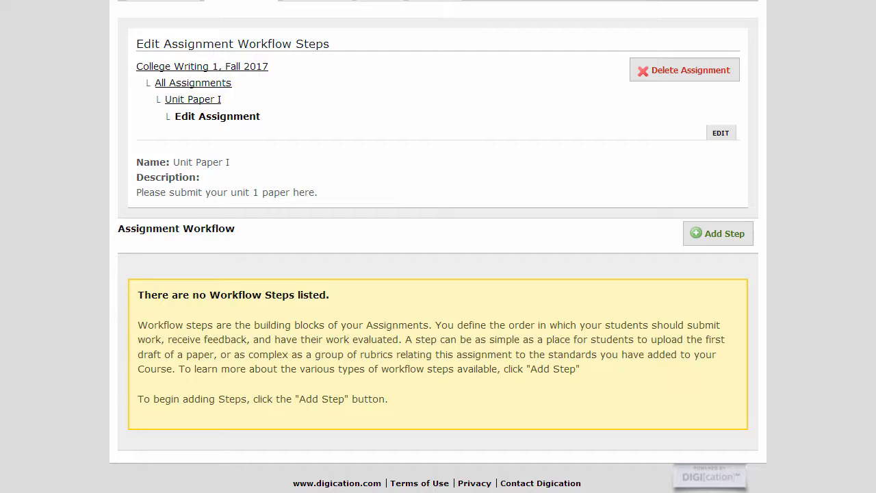
left_click(711, 247)
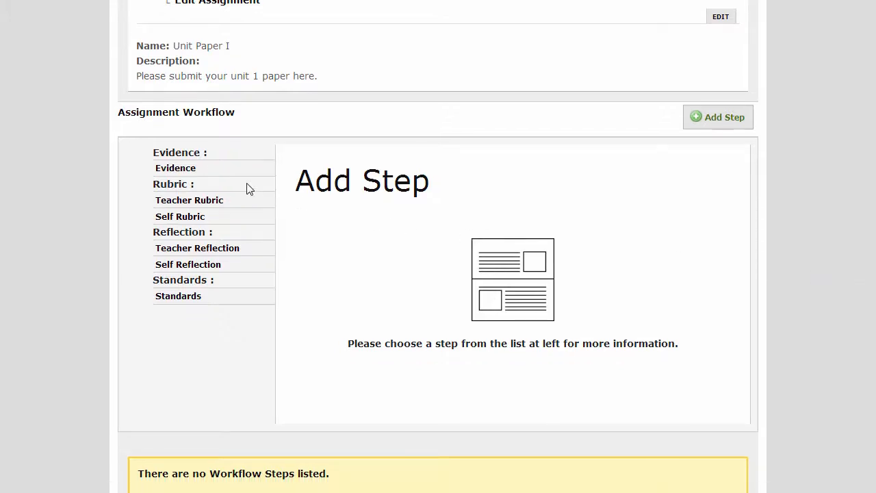
left_click(213, 178)
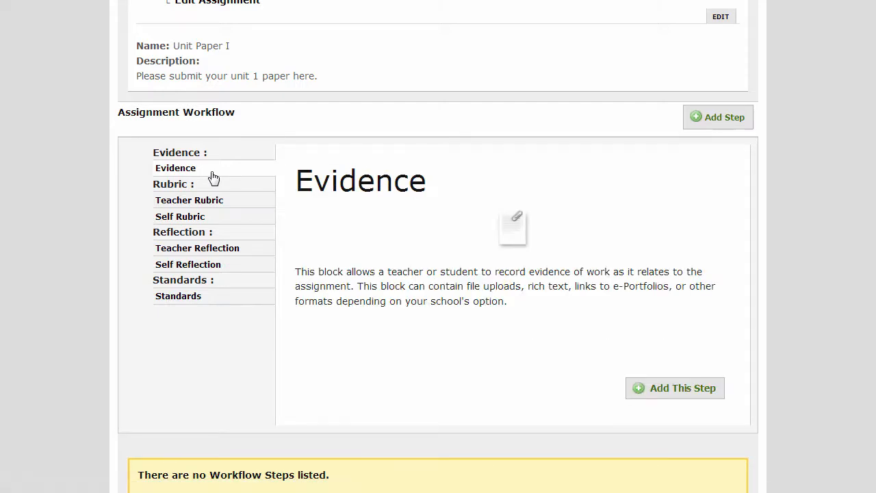
left_click(679, 397)
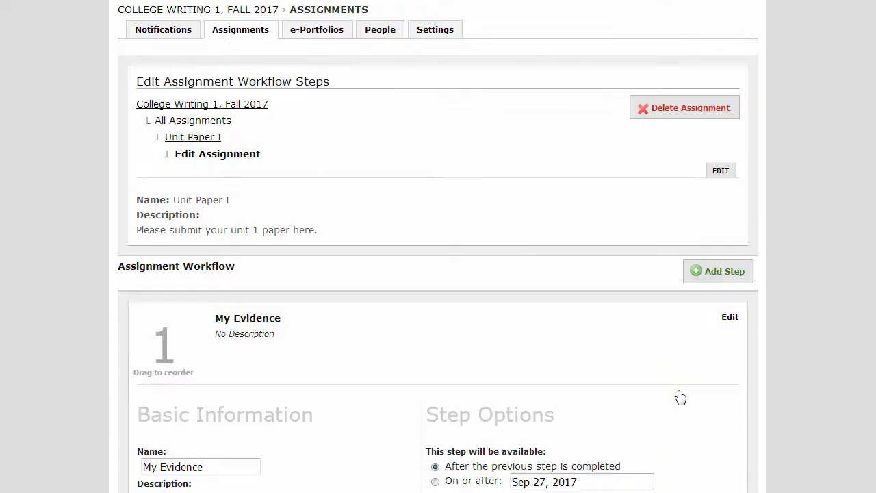
Name the Evidence step "Student Submission", allow changes after the step is completed, and save it.
left_click(222, 180)
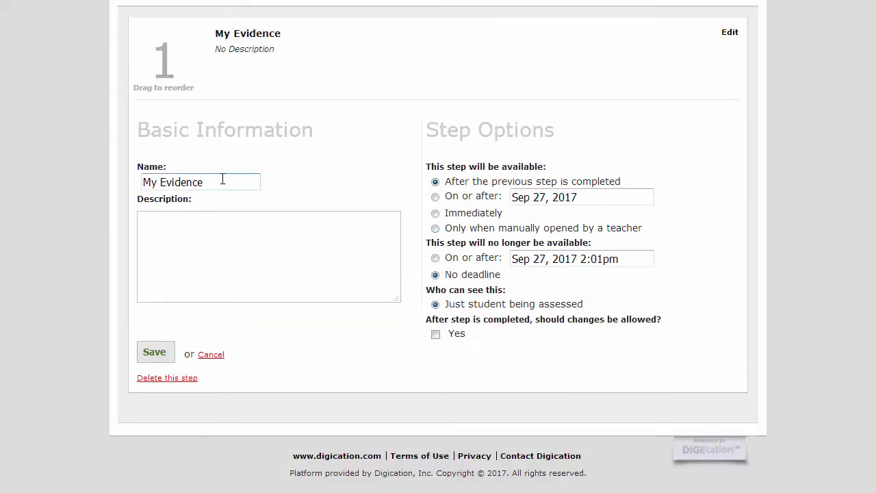
left_click_drag(222, 180, 66, 184)
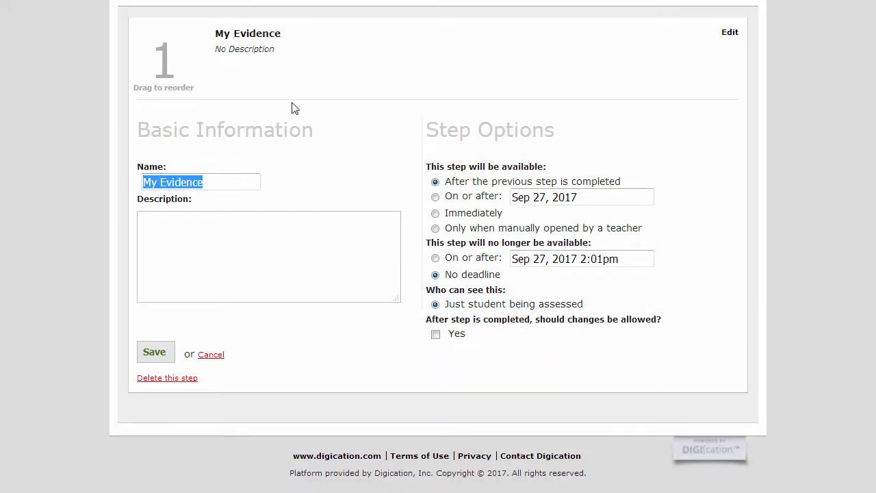
key("BackSpace")
type("Student")
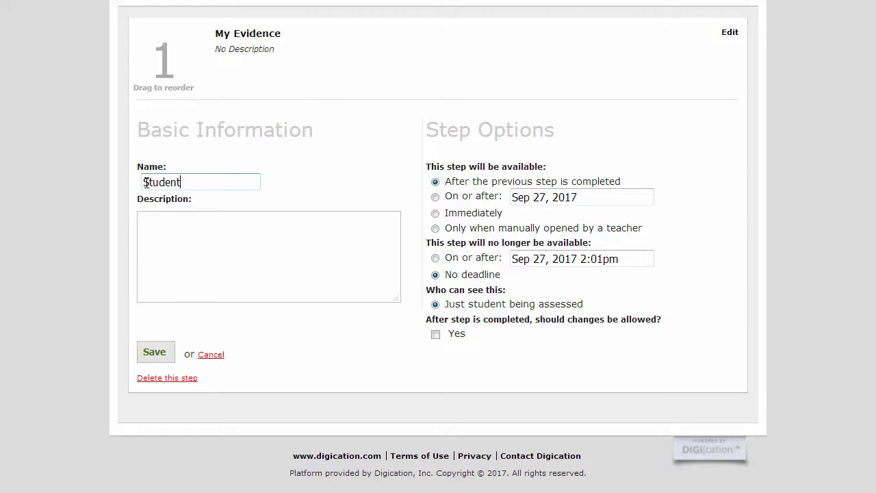
type(" Submission")
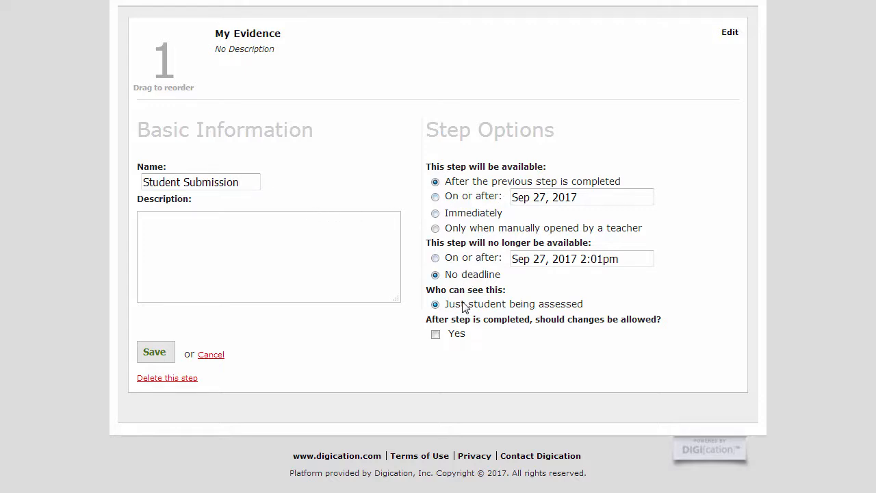
left_click(436, 335)
left_click(168, 358)
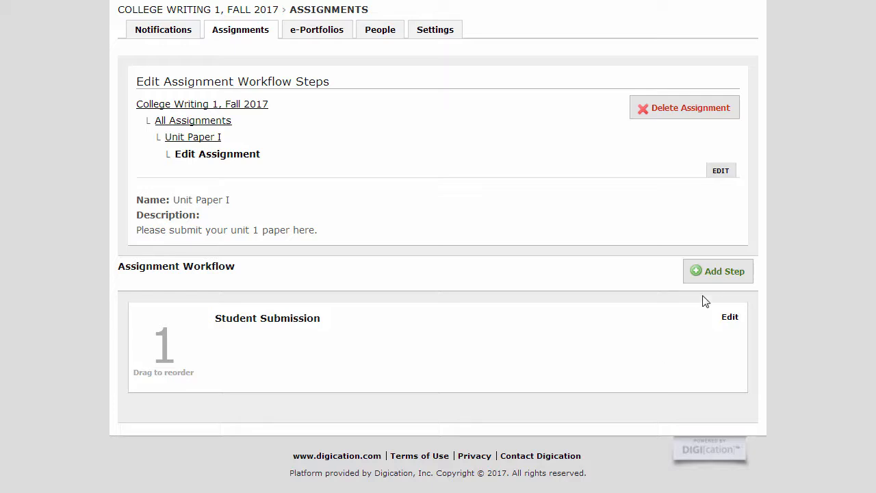
Add a Teacher Reflection step to the assignment workflow.
left_click(714, 274)
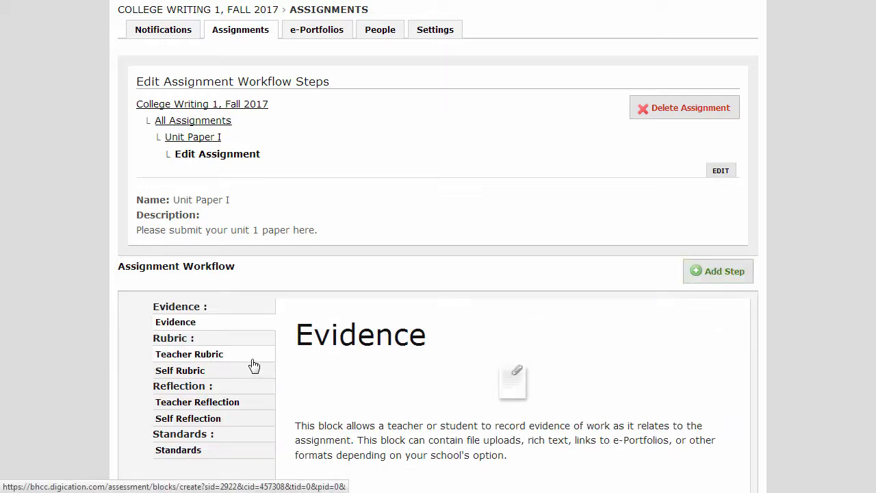
left_click(248, 408)
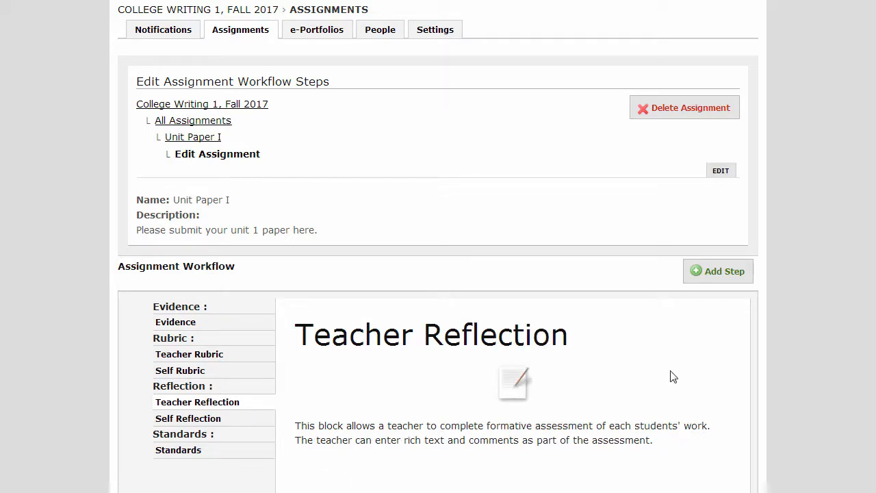
scroll(673, 377, "down", 3)
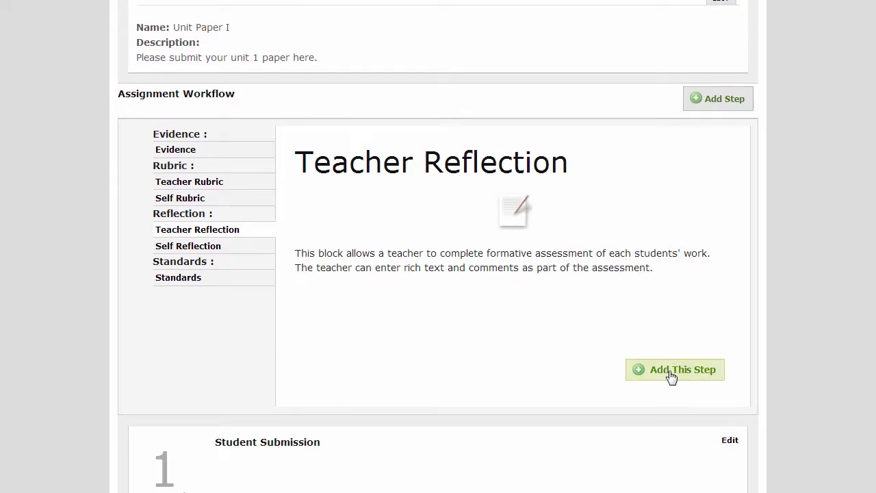
left_click(685, 376)
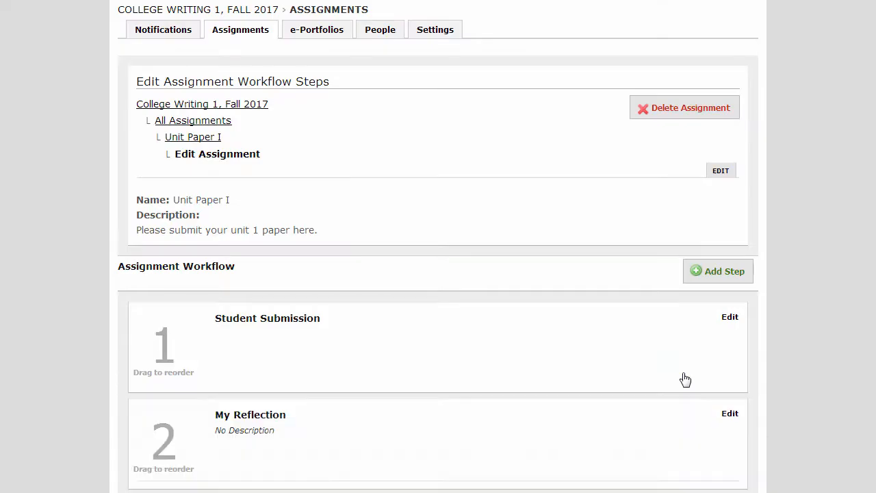
Set the reflection step to assess step 1, Student Submission, and save it.
scroll(684, 378, "down", 6)
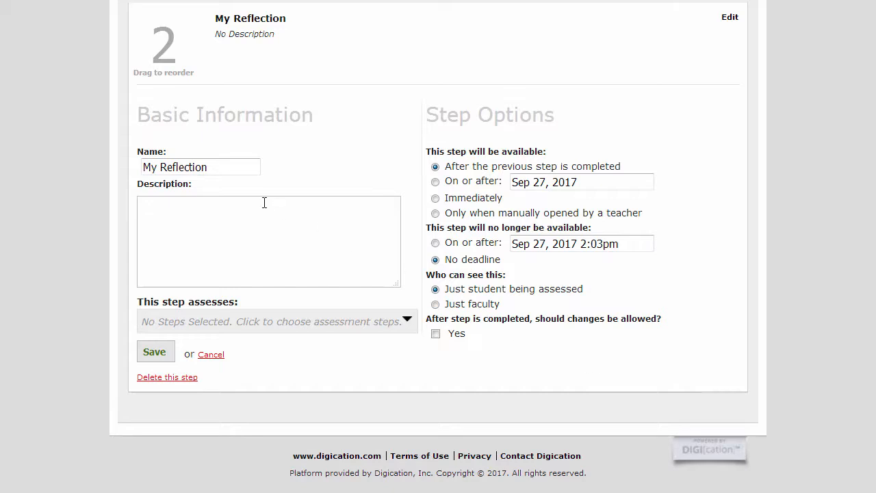
left_click(219, 164)
left_click(409, 322)
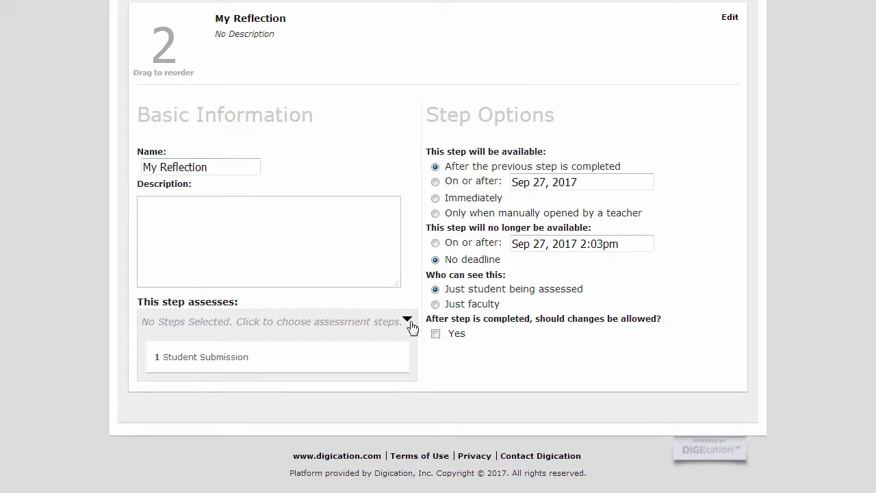
left_click(188, 359)
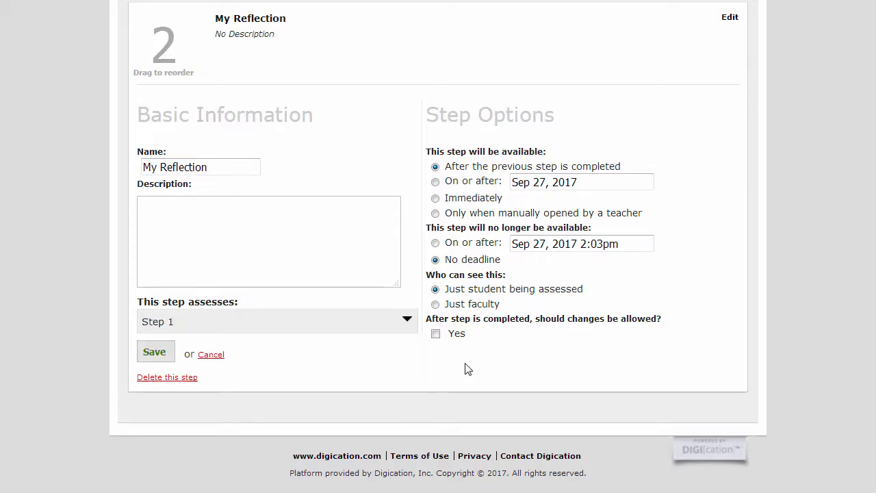
left_click(155, 353)
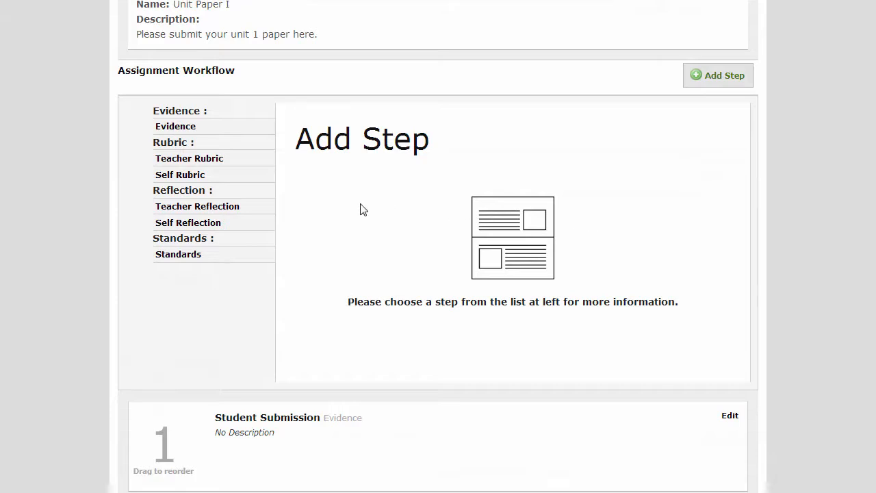
Add a Self Rubric step to the workflow and set it to assess step 1, Student Submission.
left_click(193, 180)
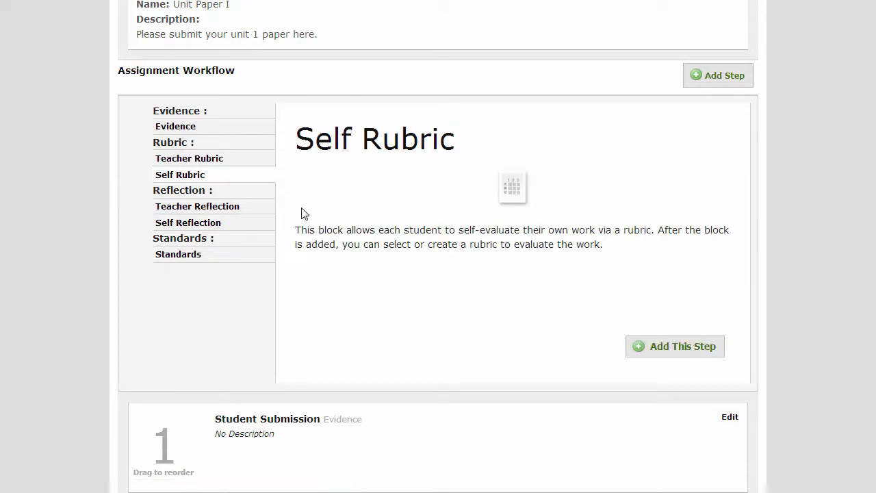
left_click(644, 349)
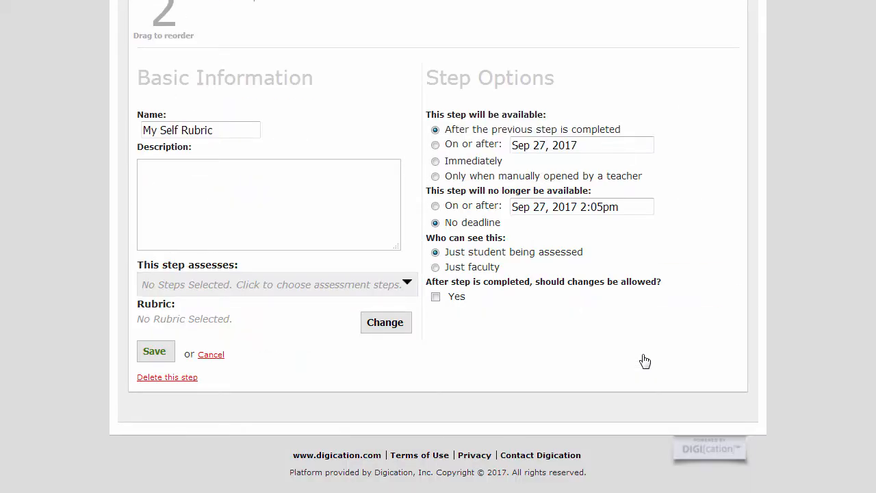
left_click(406, 283)
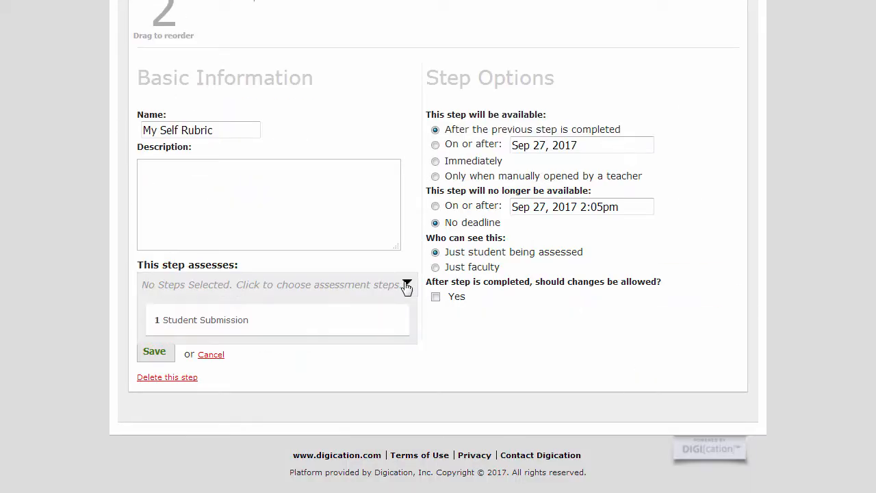
left_click(249, 322)
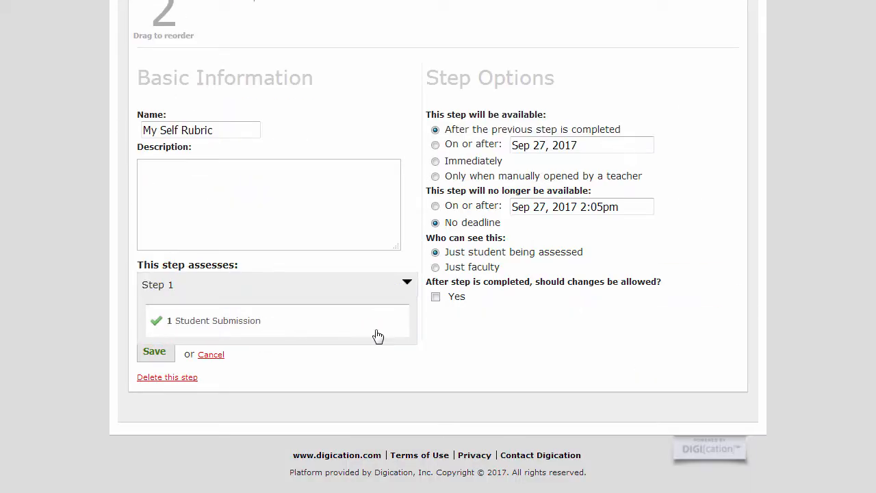
left_click(441, 349)
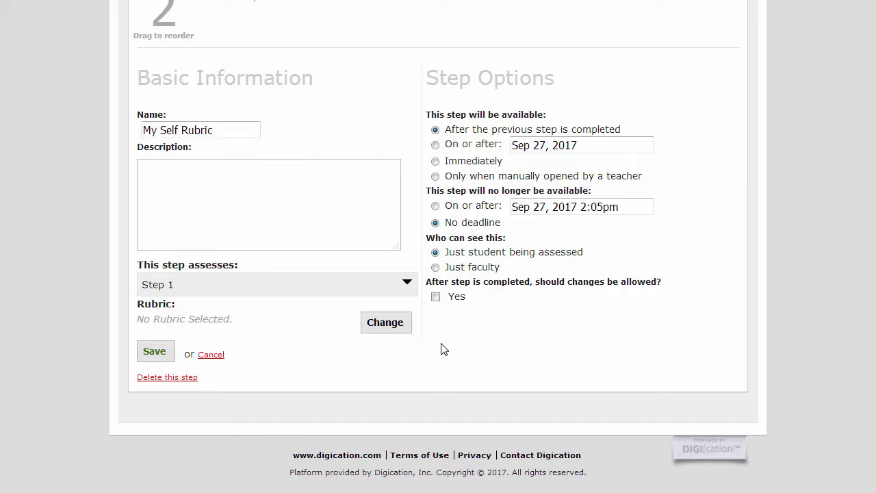
Assign the "100 point writing rubric" from the example101 course to the self rubric step.
left_click(393, 332)
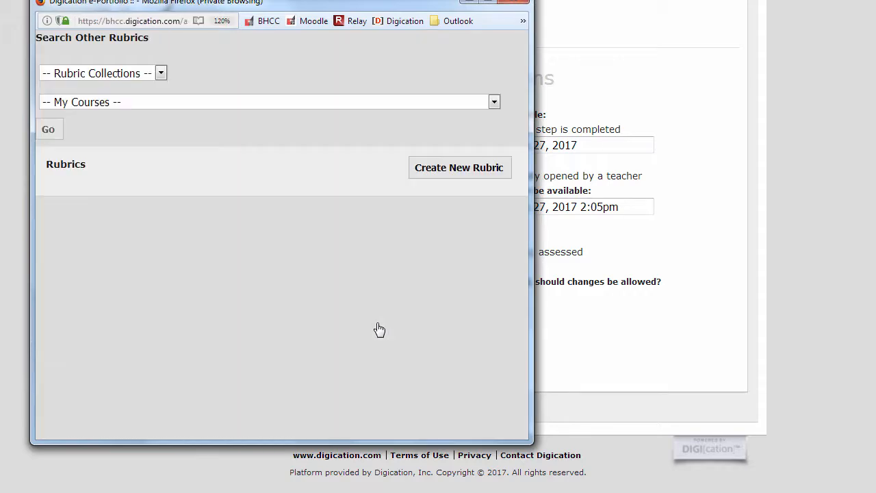
left_click(494, 102)
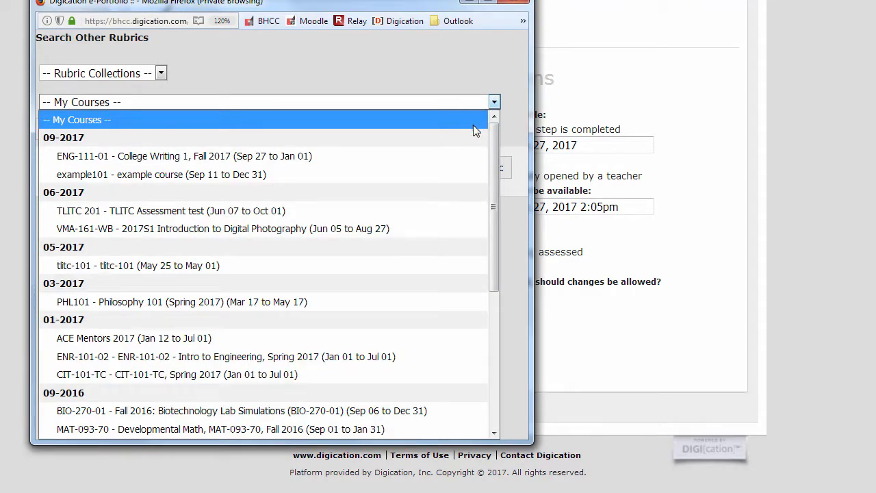
left_click(443, 172)
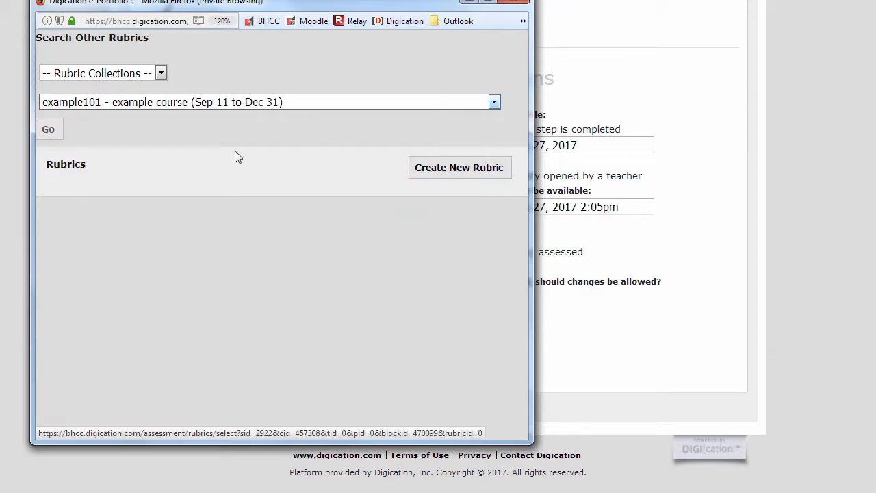
left_click(56, 136)
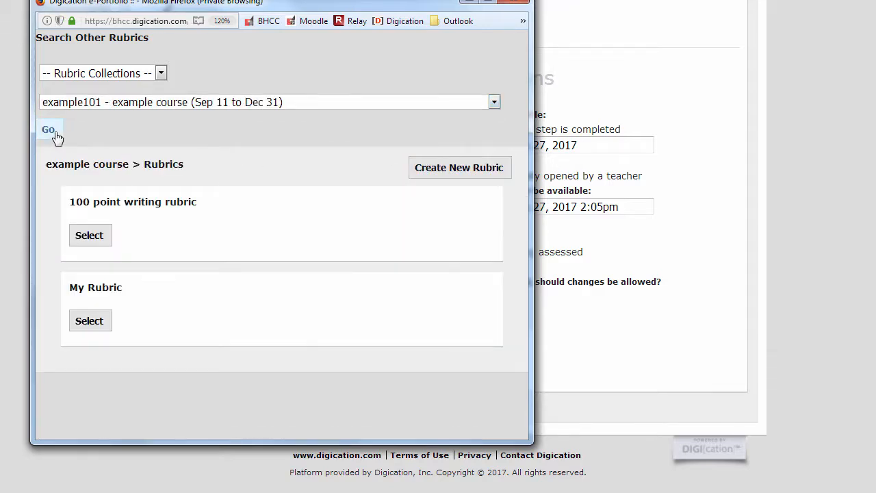
left_click(87, 232)
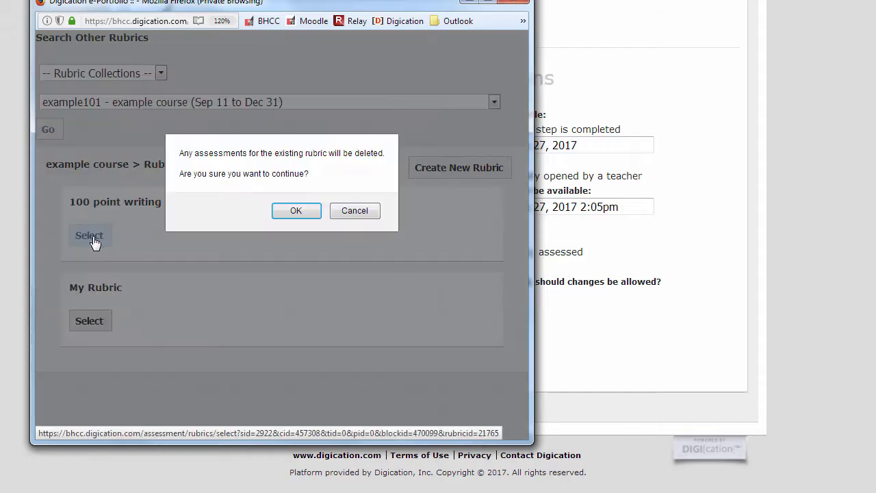
left_click(295, 211)
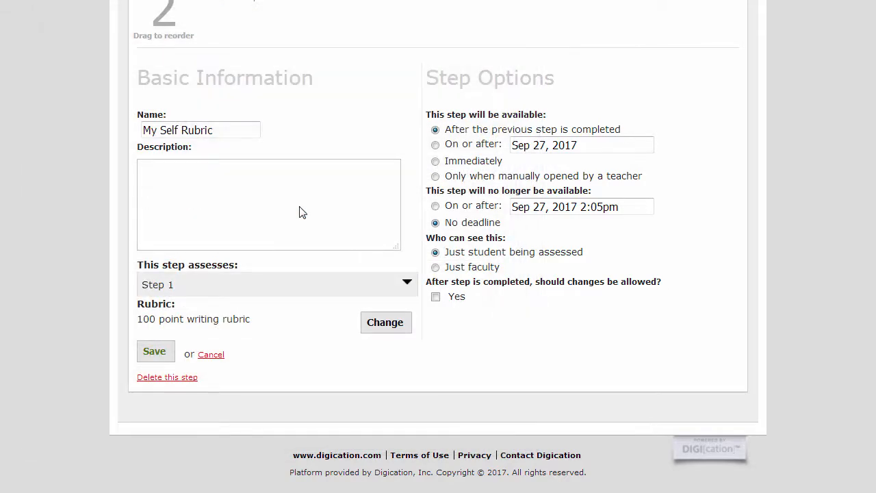
Create a new blank rubric for the rubric step instead of choosing an existing one.
left_click(393, 332)
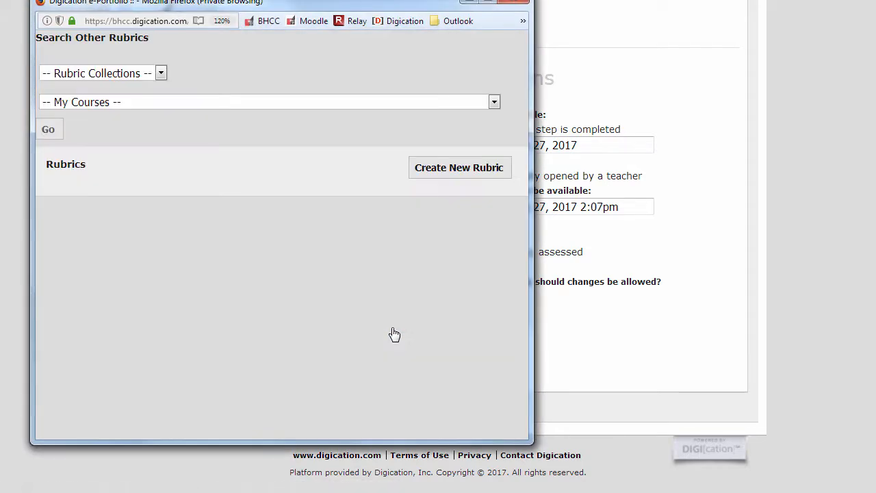
left_click(441, 175)
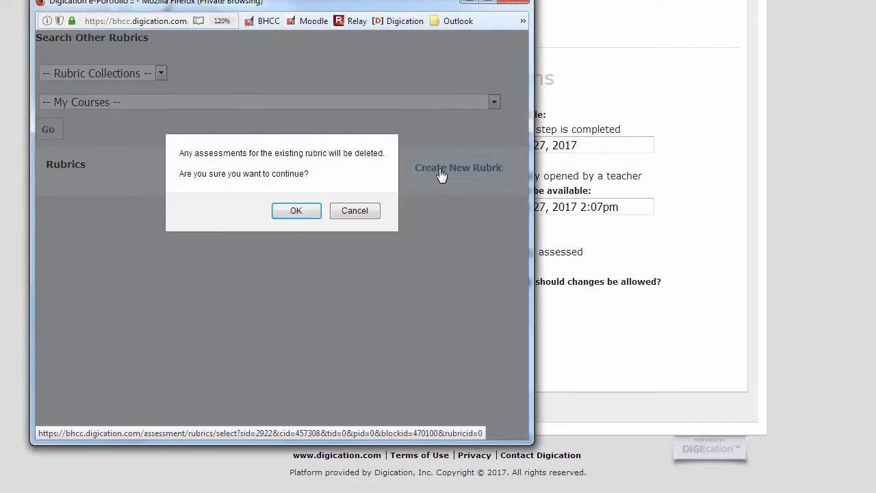
left_click(296, 211)
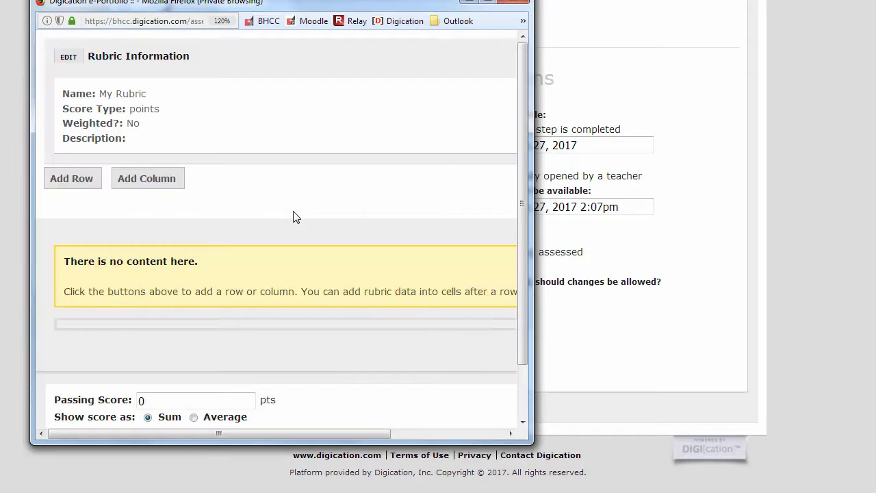
Build the blank rubric's grid with four rows and four columns, enlarging the rubric builder window to fit it.
left_click_drag(532, 443, 864, 492)
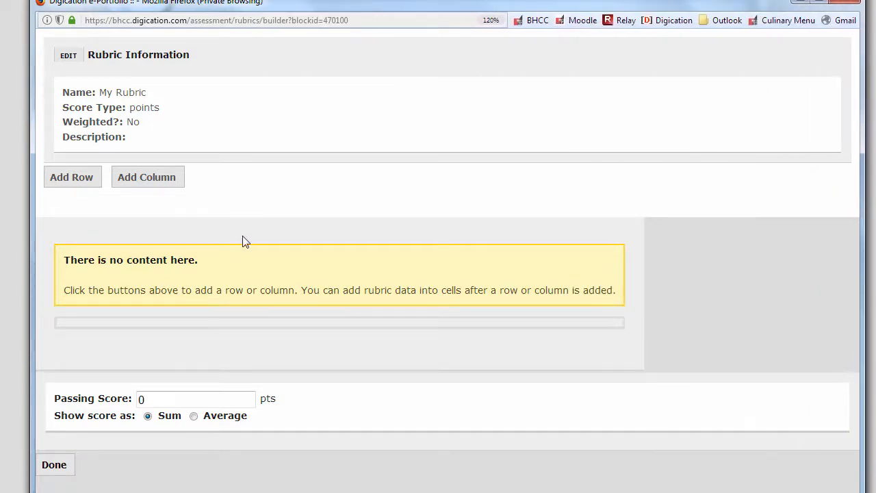
left_click(83, 185)
left_click(84, 185)
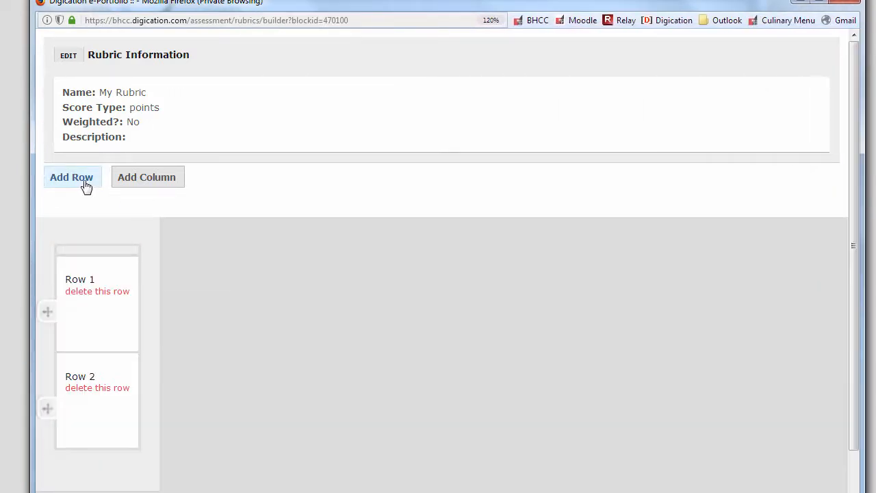
left_click(139, 181)
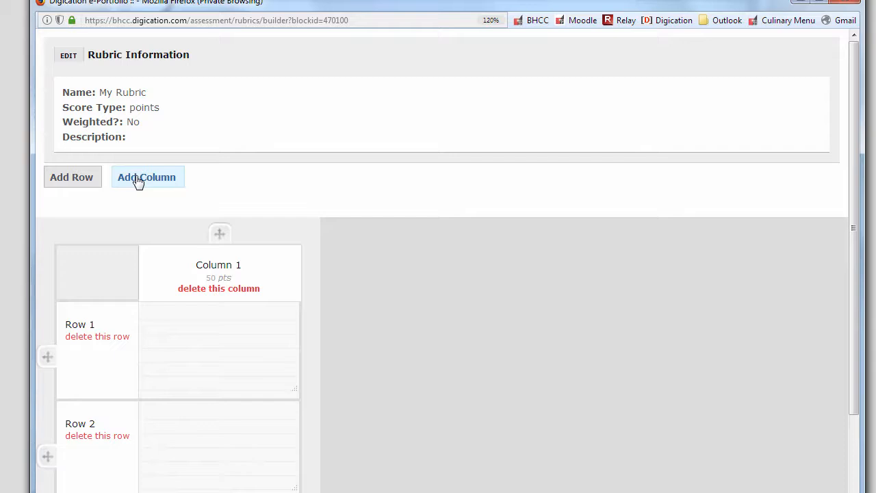
left_click(139, 181)
left_click(138, 180)
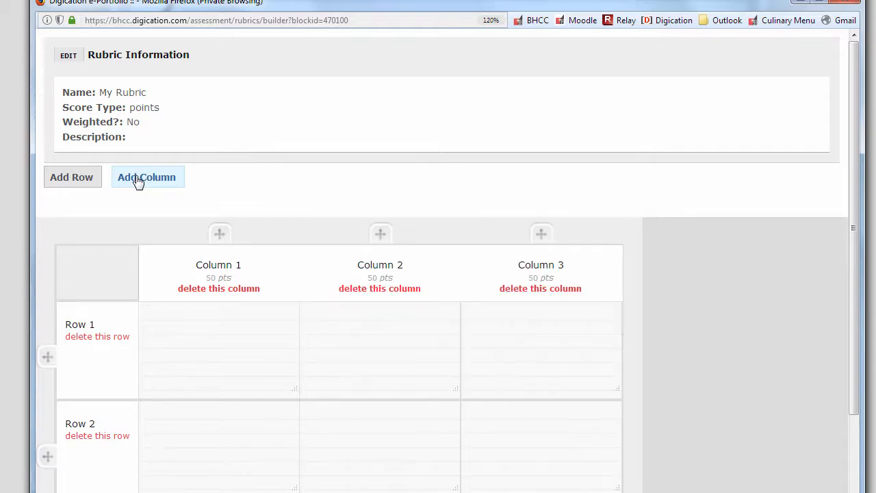
left_click(137, 180)
left_click(81, 178)
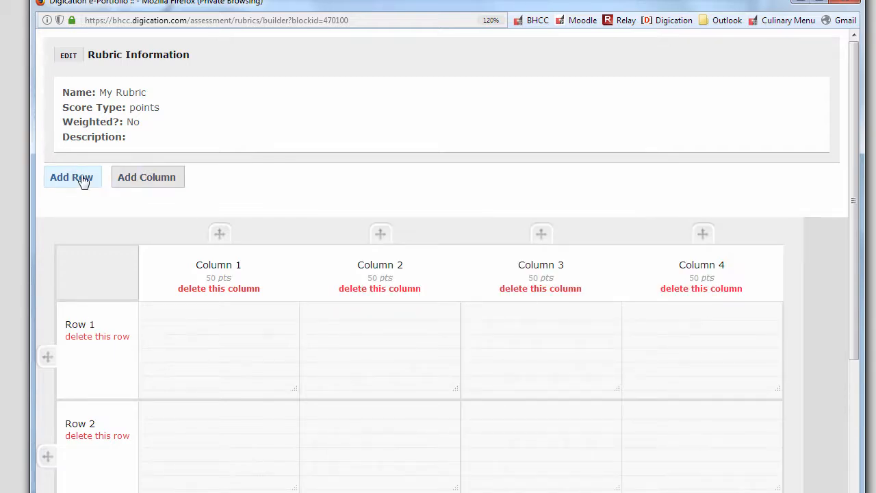
left_click(82, 177)
left_click_drag(856, 156, 857, 259)
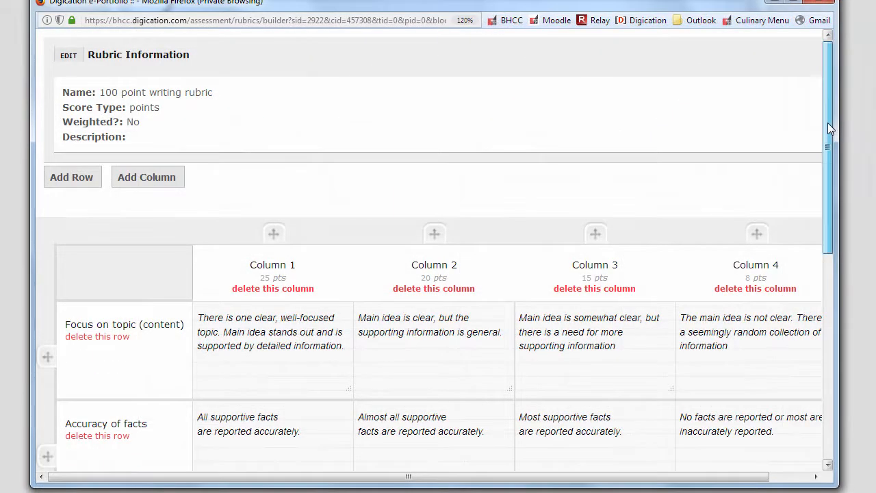
Review the 100 point writing rubric's criteria and scoring settings, close it, and cancel editing the rubric step.
left_click_drag(828, 123, 838, 337)
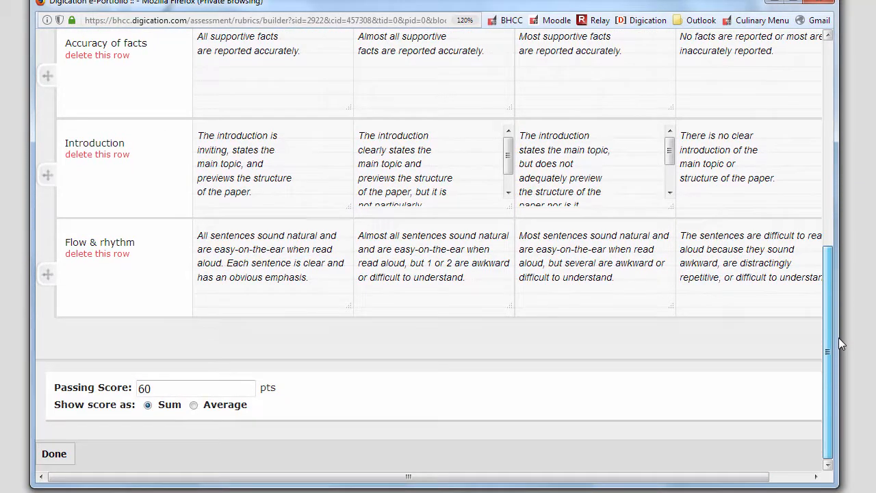
left_click(55, 454)
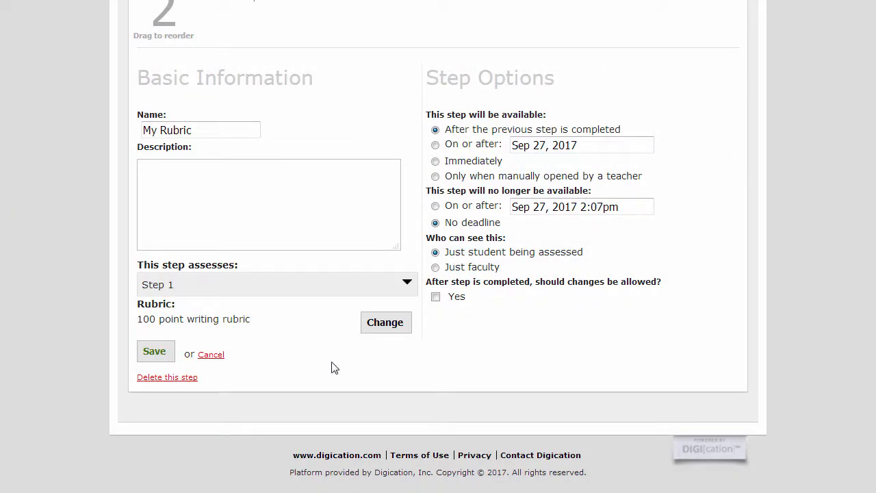
left_click(210, 354)
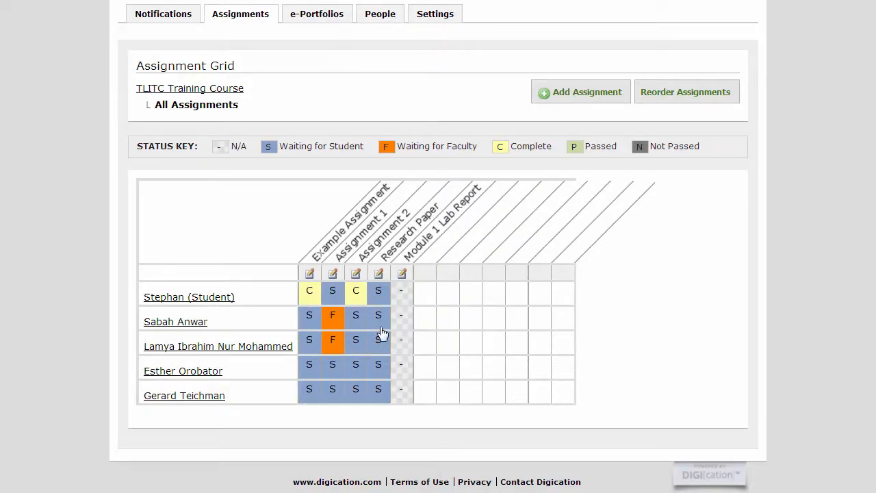
View the second student's progress toward Assignment 1 in the assignment grid, and close the progress details.
left_click(332, 319)
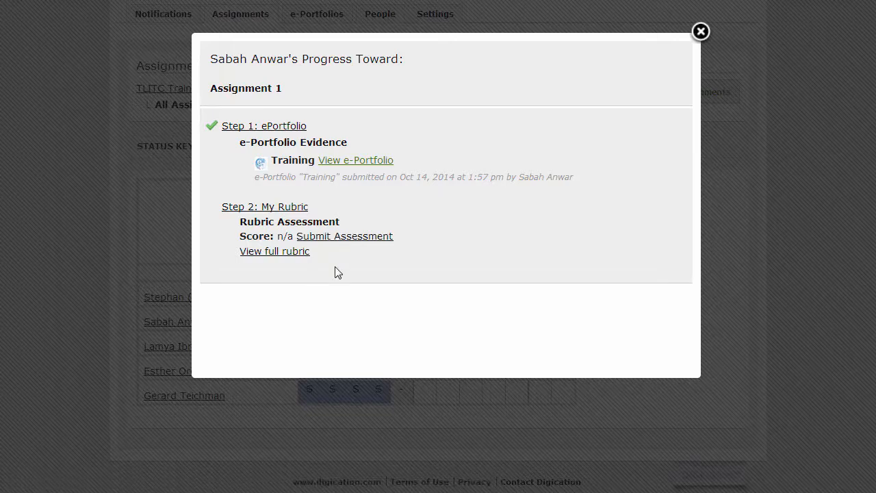
left_click(700, 31)
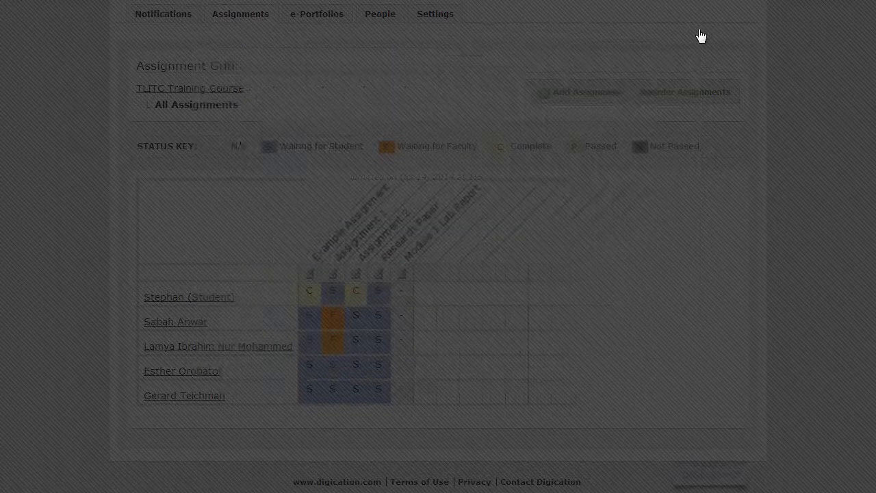